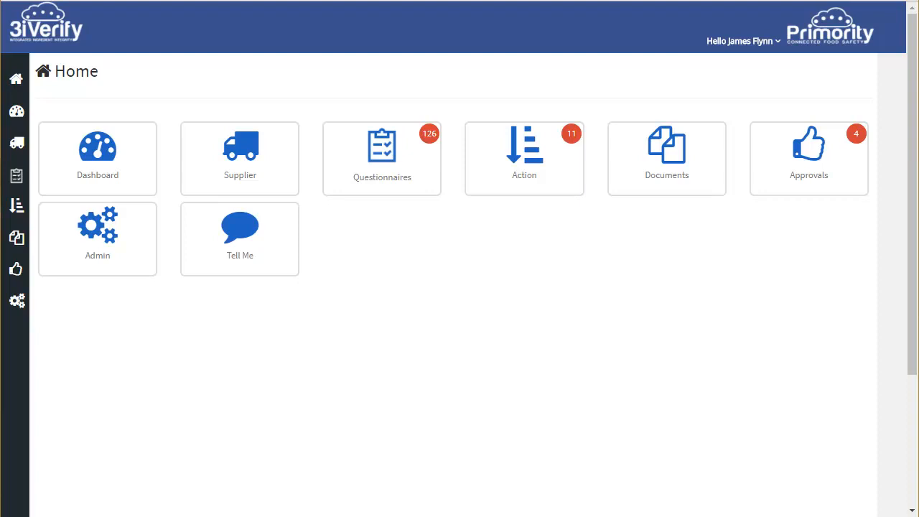
- Open the Documents module and look through the list of existing documents
left_click(664, 154)
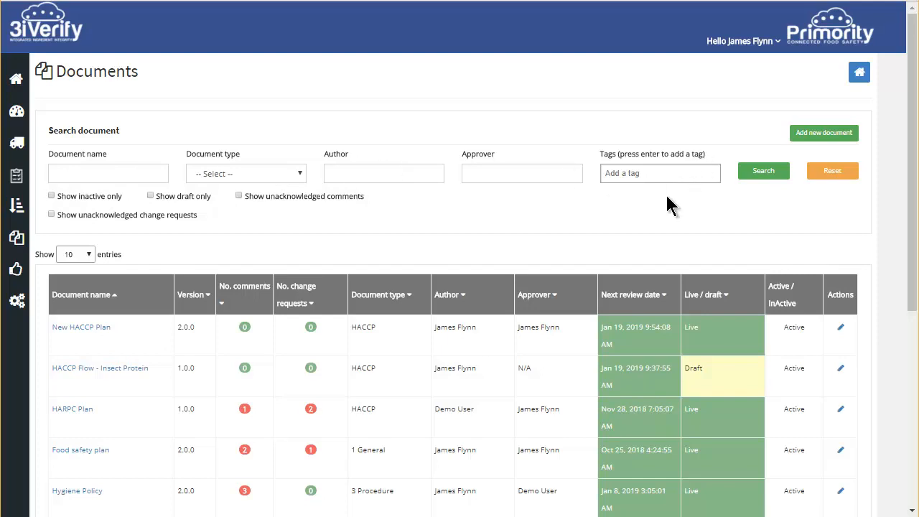
left_click_drag(908, 115, 905, 236)
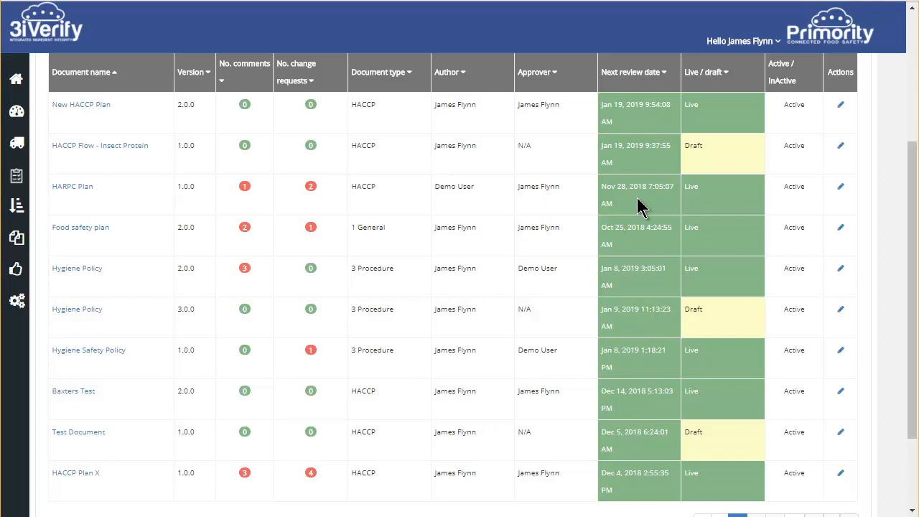
scroll(640, 206, "up", 3)
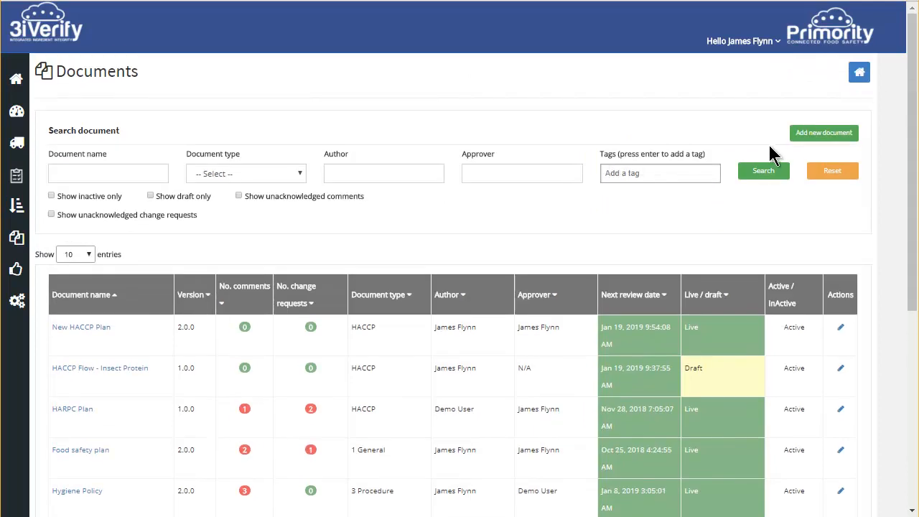
- Start a new document named "Allergen Procedure" with the document type 3 Procedure
left_click(825, 134)
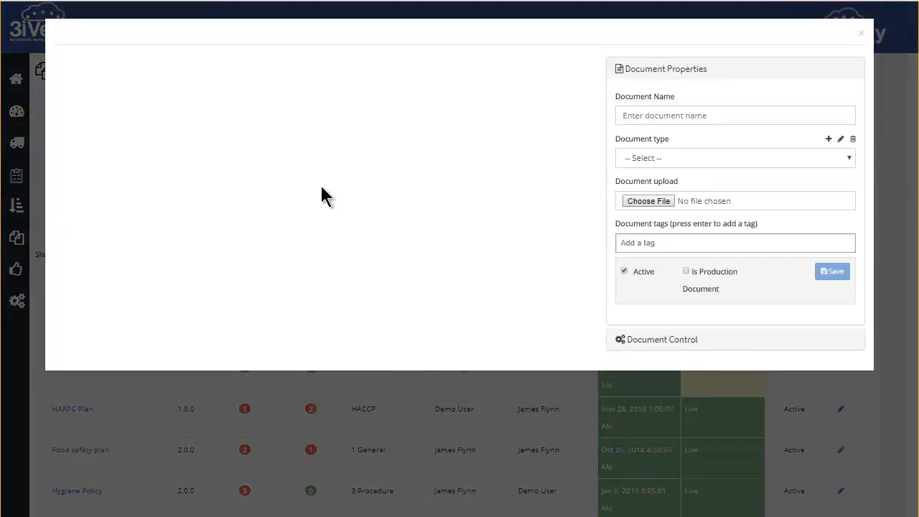
left_click(682, 115)
type("Allergen Procedure")
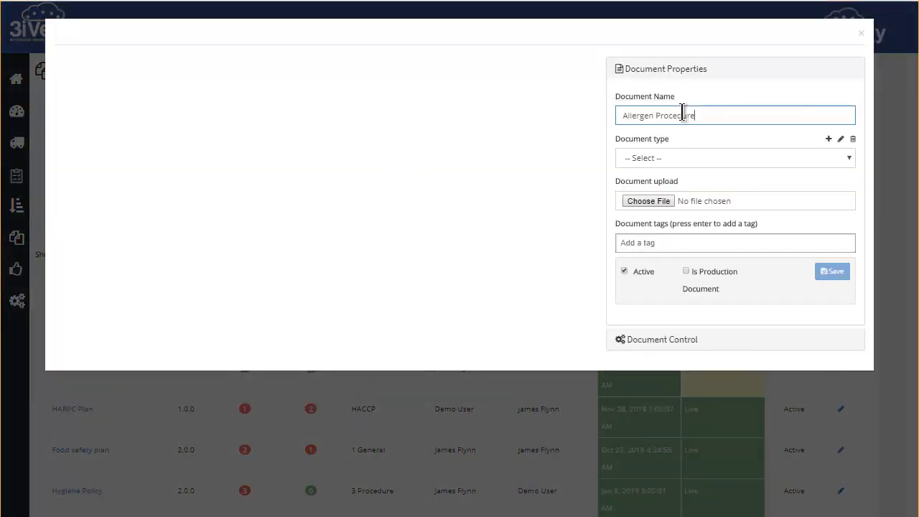
left_click(660, 158)
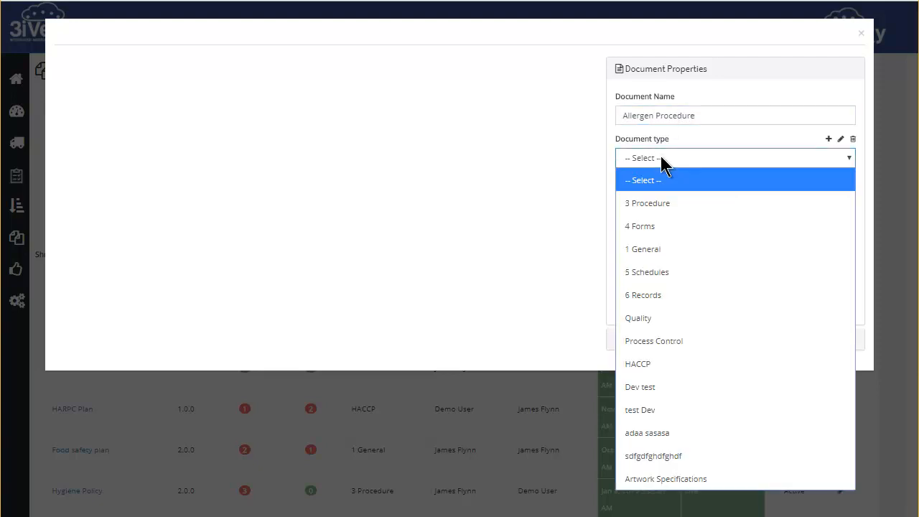
left_click(679, 205)
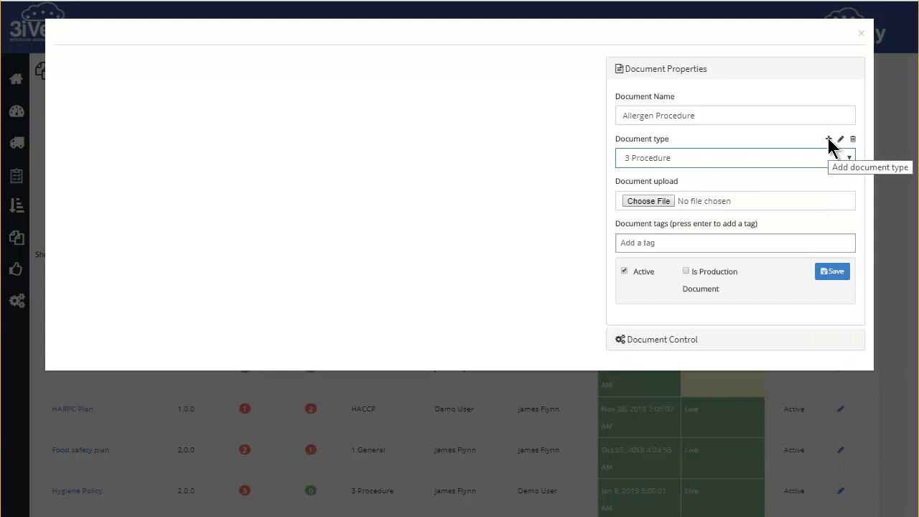
- Attach the file 3-10 Allergens Procedure.rtf to the new document and save it
left_click(645, 201)
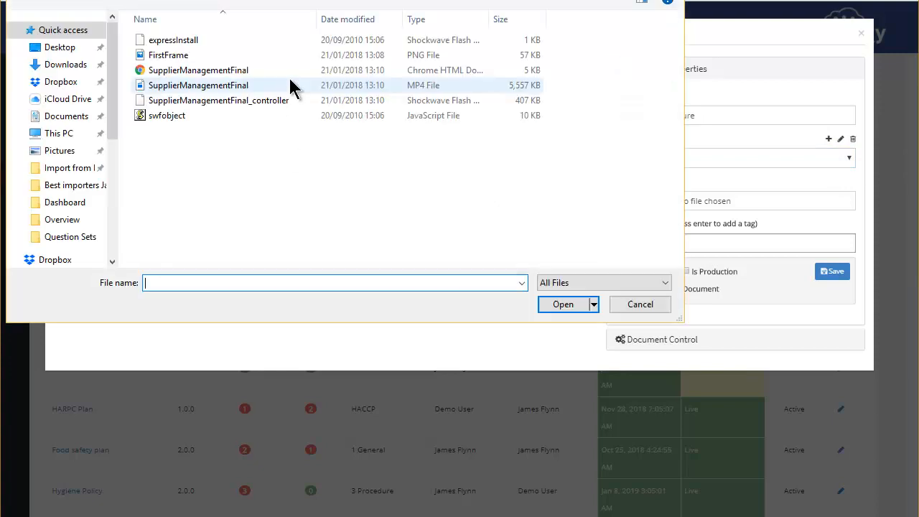
left_click(233, 190)
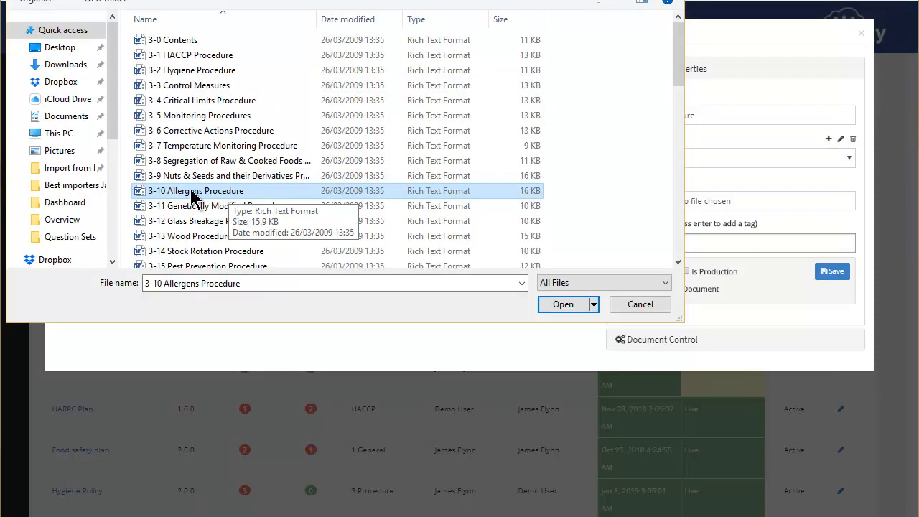
left_click(567, 304)
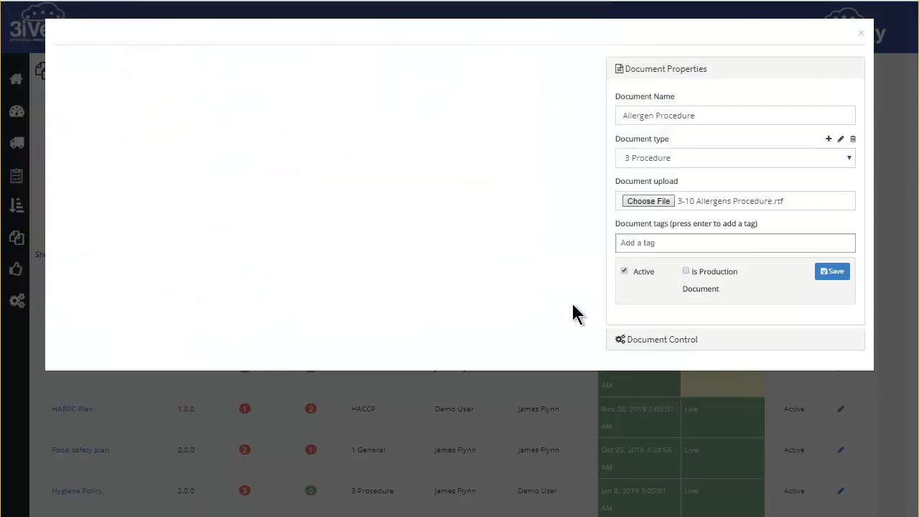
left_click(834, 272)
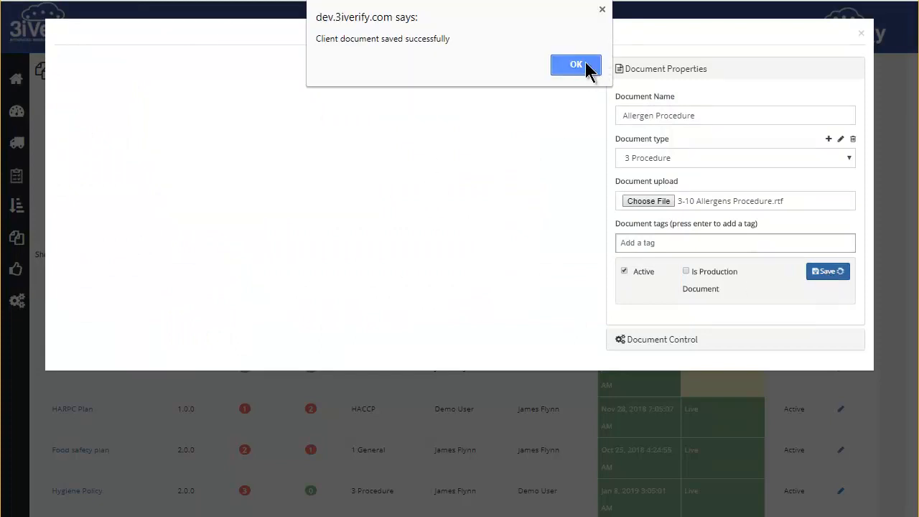
left_click(596, 64)
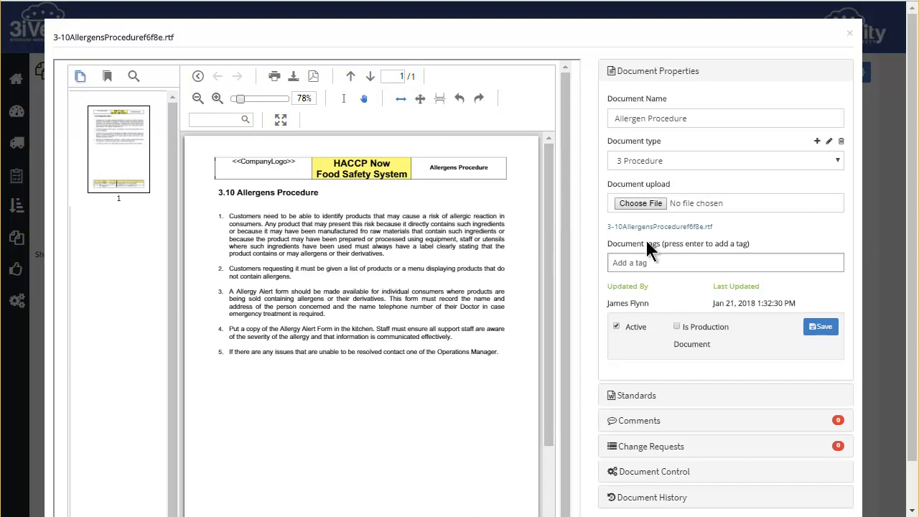
- Link the document to BRC Global Food Standard - Issue 7, requirement Document Management Objectives, Targets and Monitoring, save it, and reopen the saved entry
left_click(636, 396)
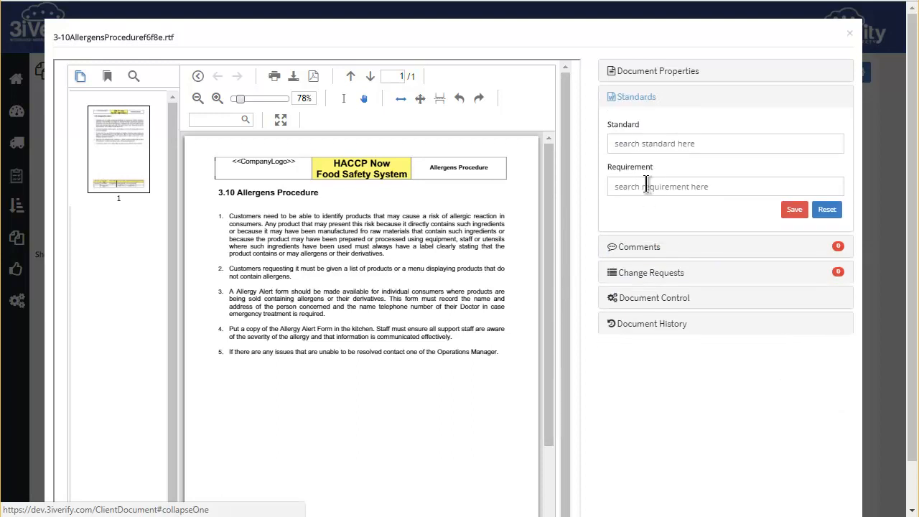
left_click(648, 143)
left_click(669, 171)
left_click(669, 185)
type("c")
left_click(669, 206)
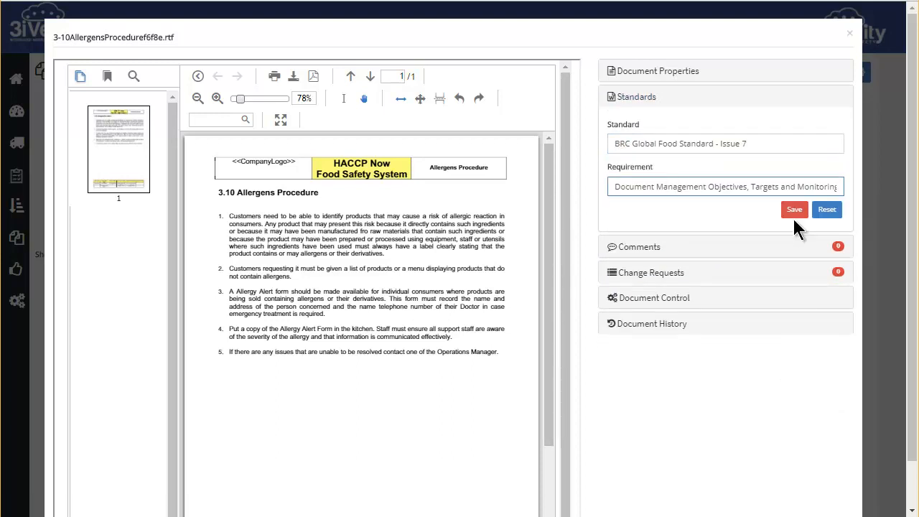
left_click(794, 209)
left_click(833, 294)
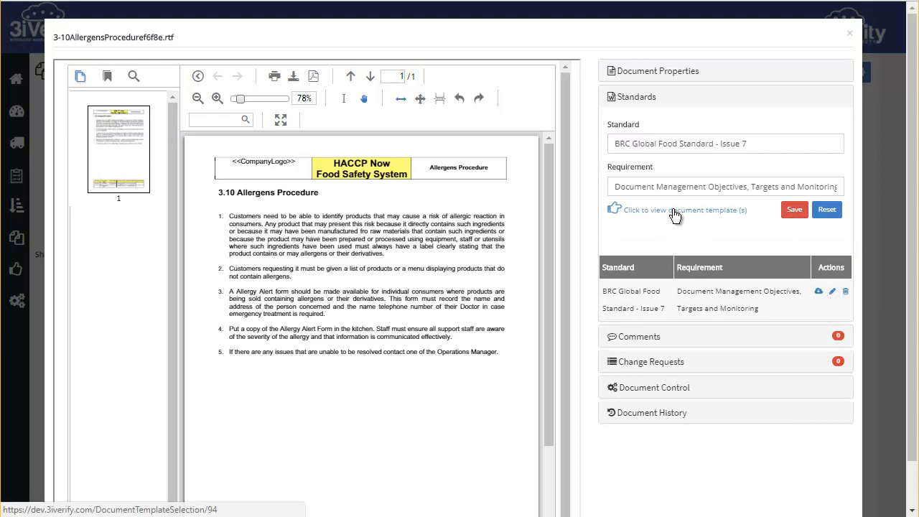
- Add the comment "this is a good document!" to the document and save it
left_click(652, 336)
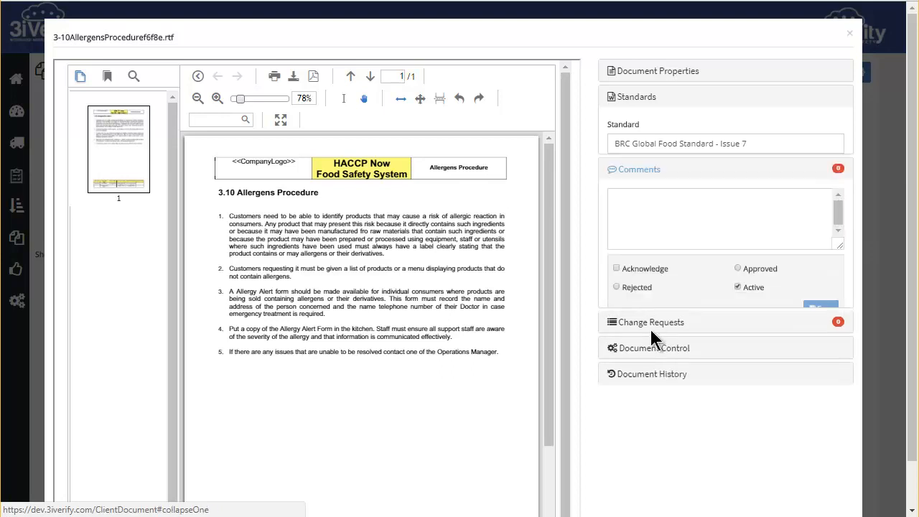
left_click(673, 170)
type("t")
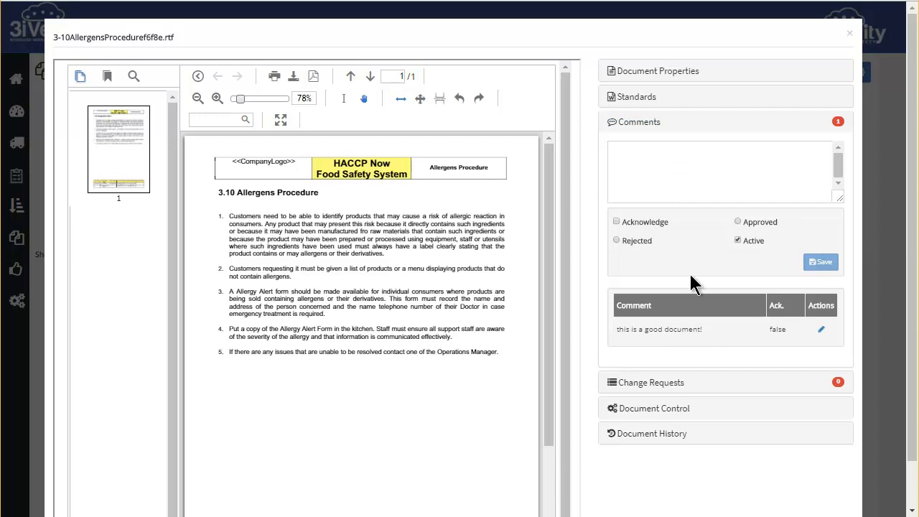
- Mark the comment "this is a good document!" as acknowledged and approved, and save it
left_click(821, 329)
left_click(616, 258)
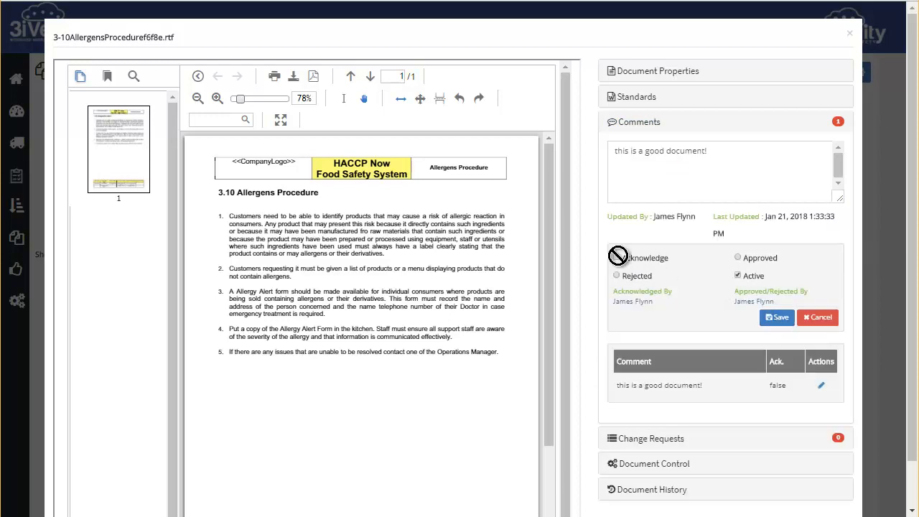
left_click(738, 276)
left_click(777, 318)
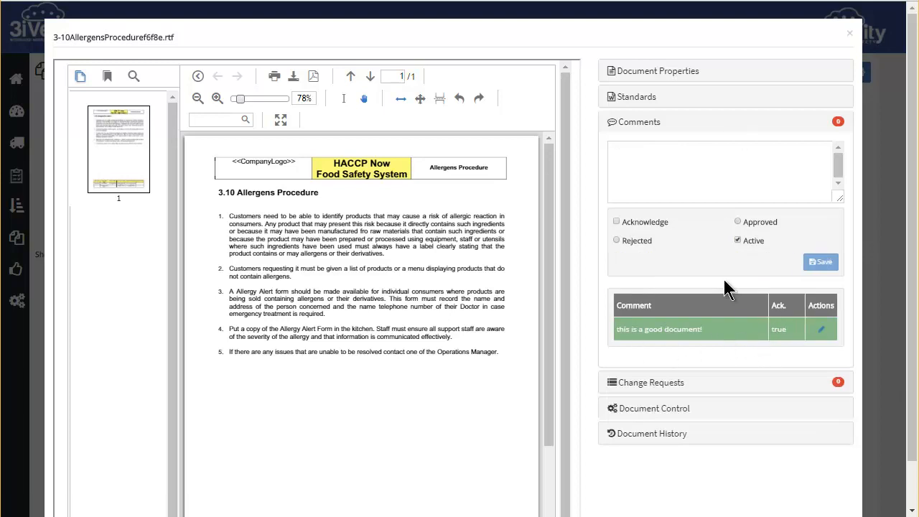
- Add two change requests to the document, "Change request here" and "Change request 2"
left_click(636, 123)
left_click(730, 190)
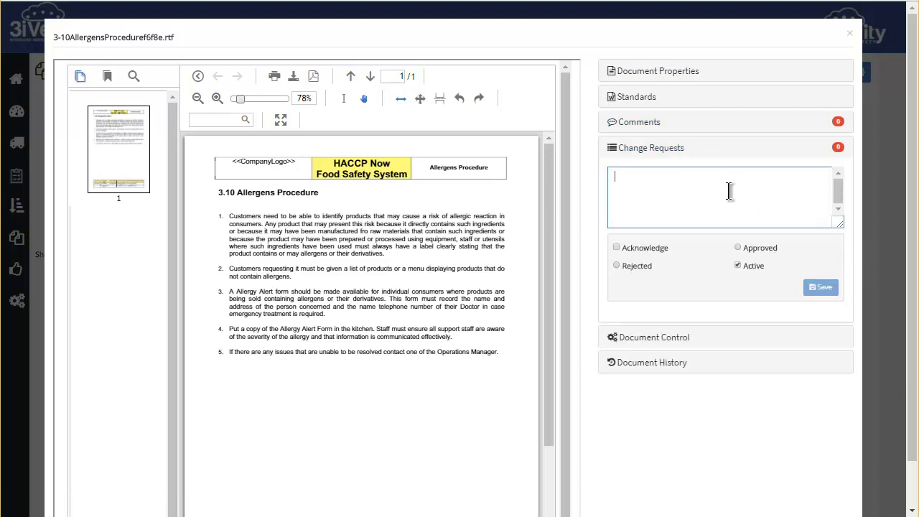
type("Change request here")
right_click(652, 176)
left_click(686, 187)
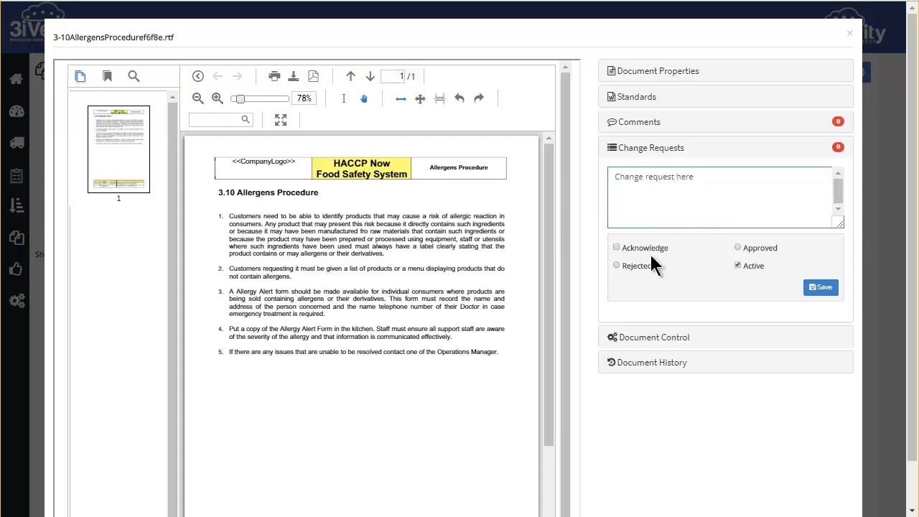
left_click(820, 287)
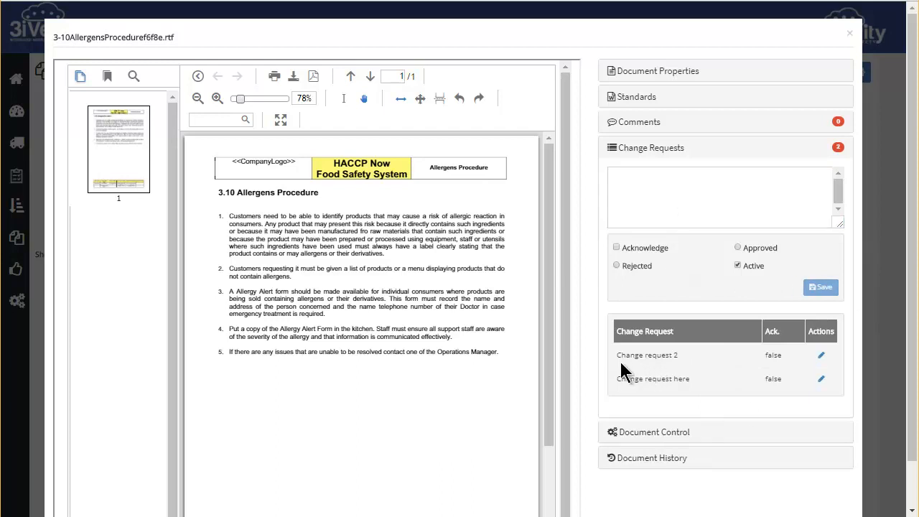
- Acknowledge and approve the change request "Change request 2", and save it
left_click(822, 359)
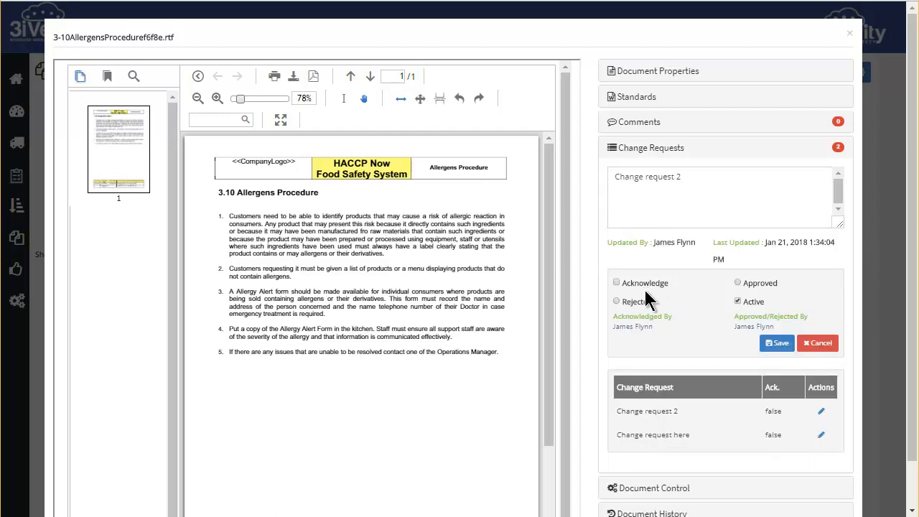
left_click(739, 283)
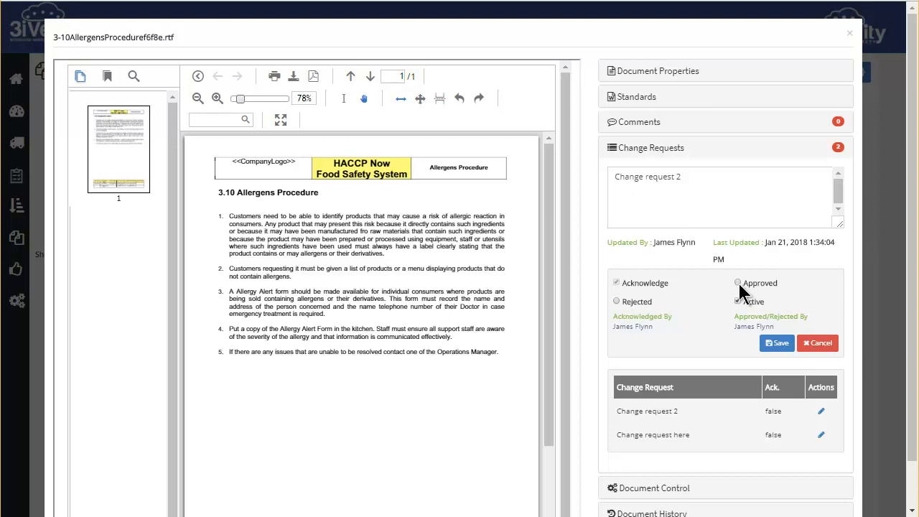
left_click(778, 343)
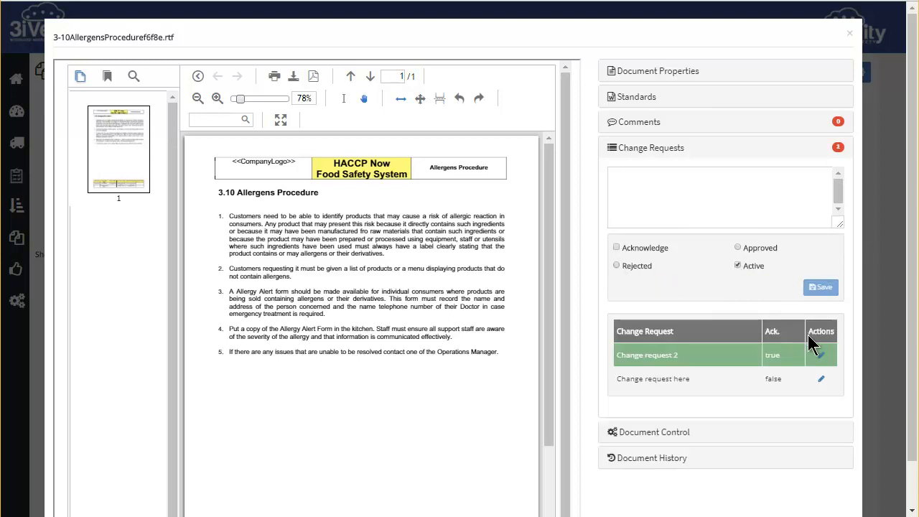
- Acknowledge and reject the change request "Change request here", and save it
left_click(824, 380)
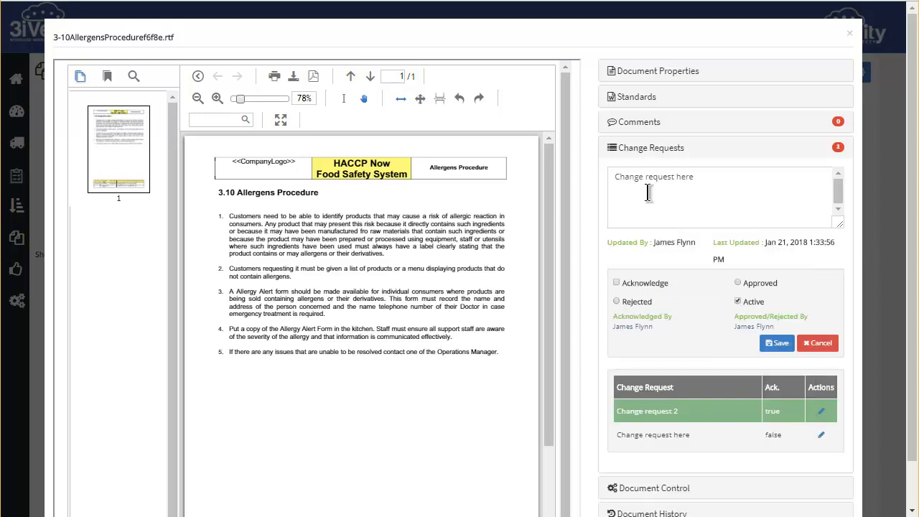
left_click(616, 282)
left_click(617, 301)
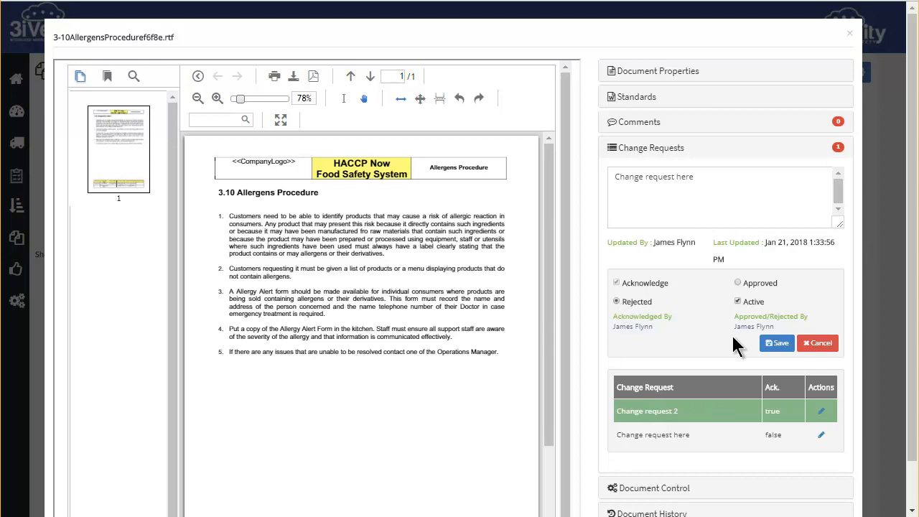
left_click(776, 343)
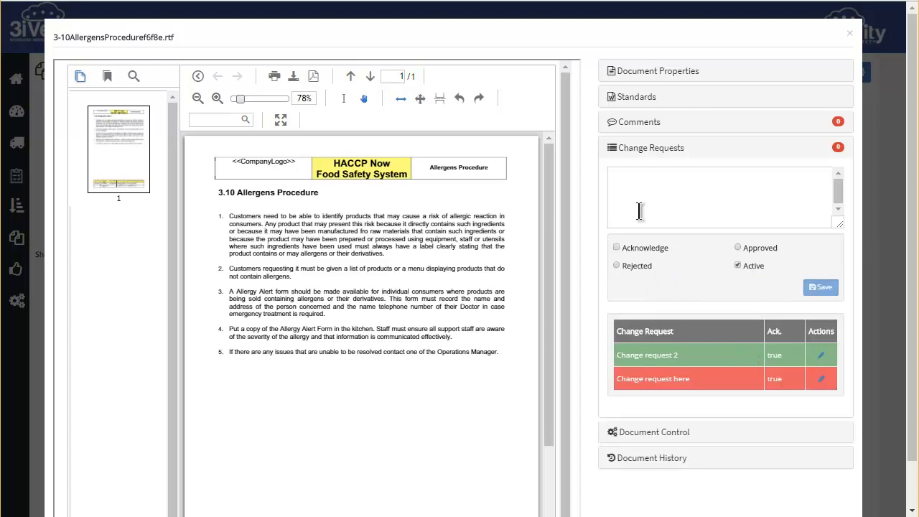
- Examine the document control details, including author, issue number and review date, and the document history
left_click(646, 149)
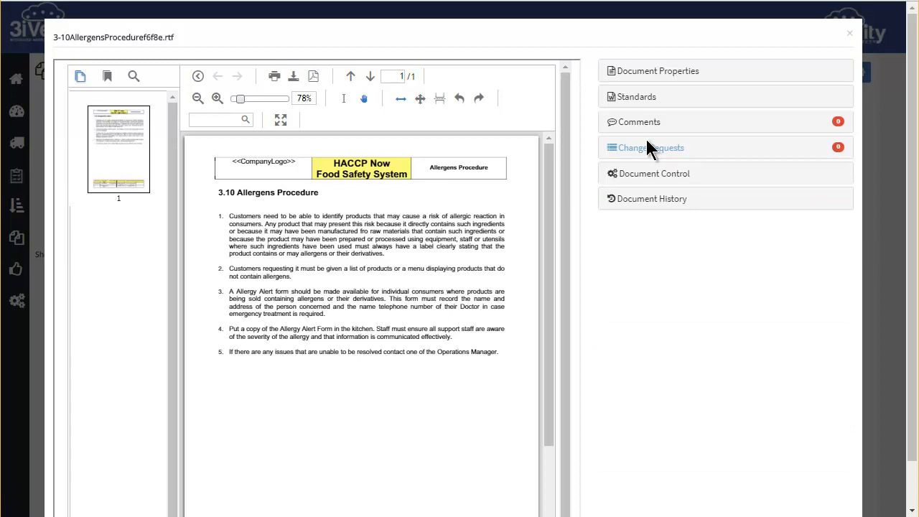
left_click(646, 176)
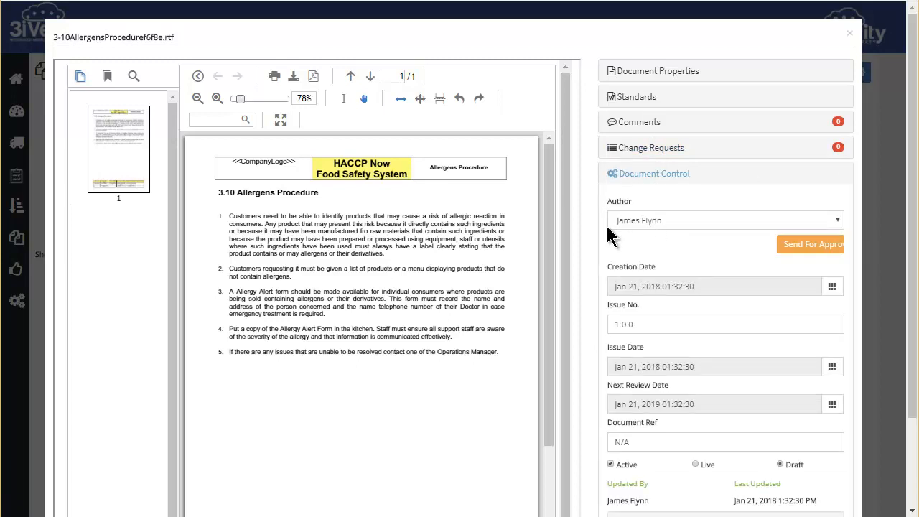
scroll(662, 240, "down", 1)
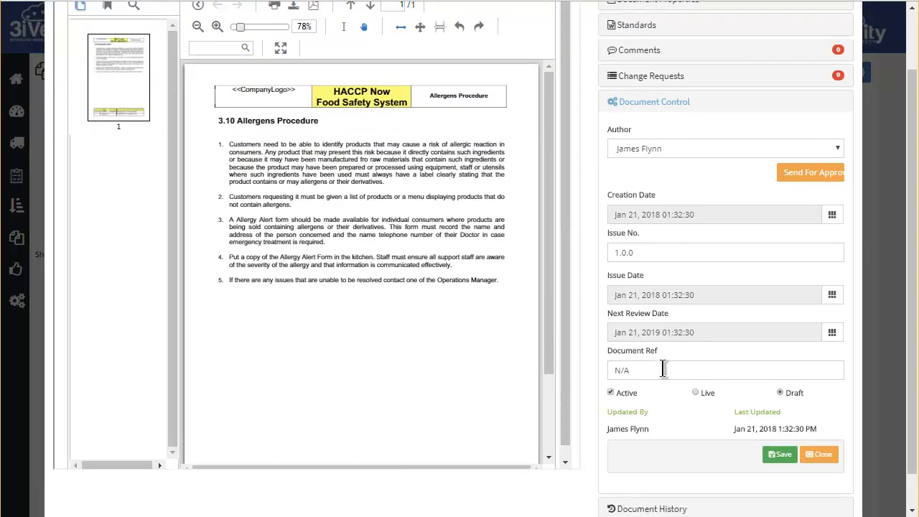
scroll(662, 368, "down", 1)
left_click(662, 465)
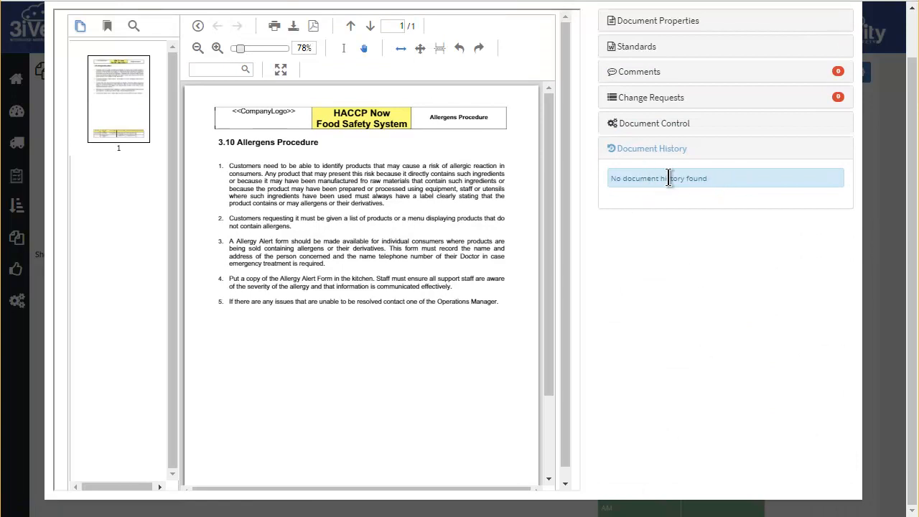
- Send the Allergen Procedure document for approval through "Test Approval Process" and save its document control properties
left_click(654, 126)
scroll(655, 125, "down", 1)
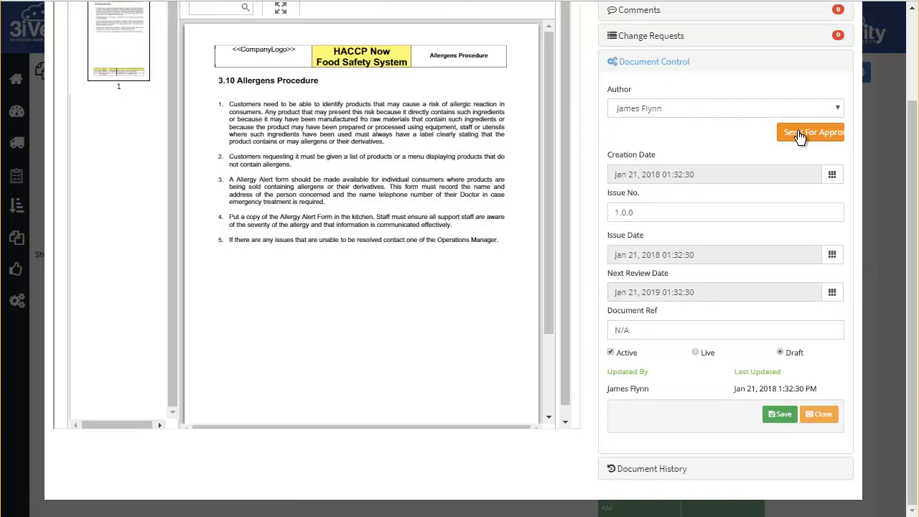
left_click(797, 133)
left_click(350, 86)
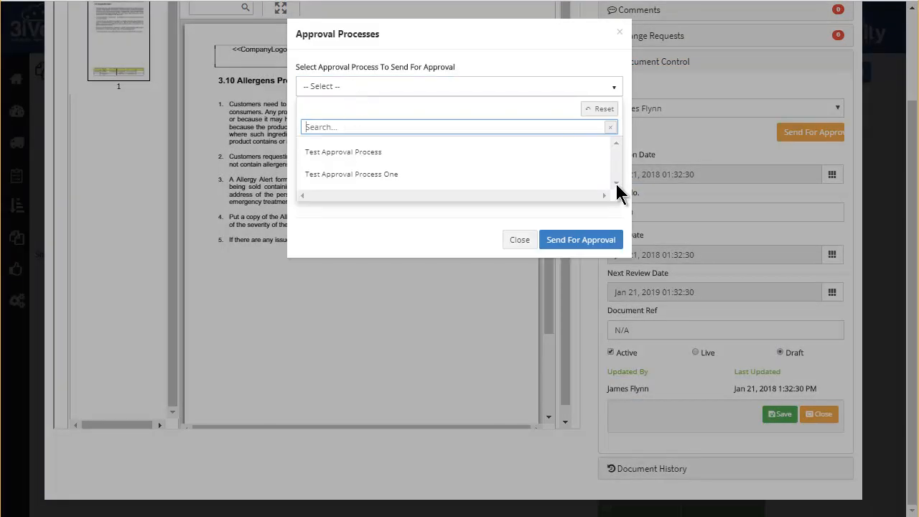
left_click(362, 158)
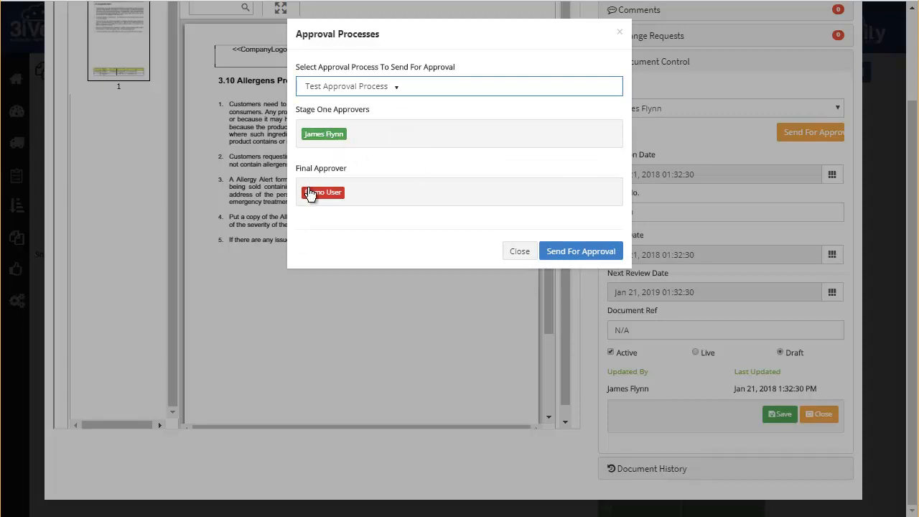
left_click(578, 251)
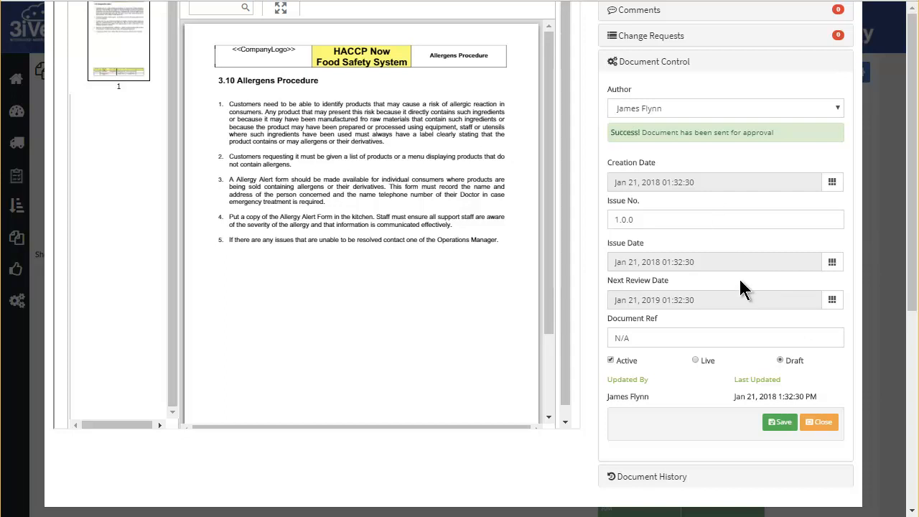
left_click(780, 421)
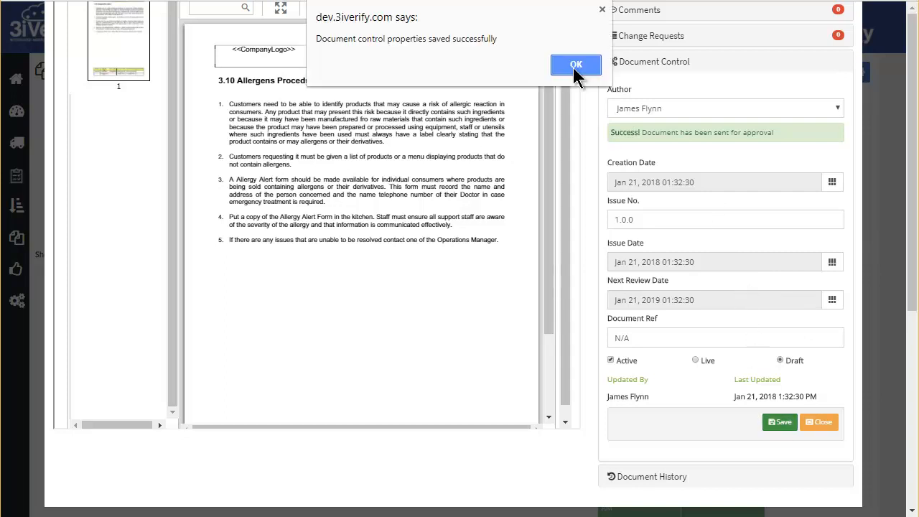
left_click(575, 64)
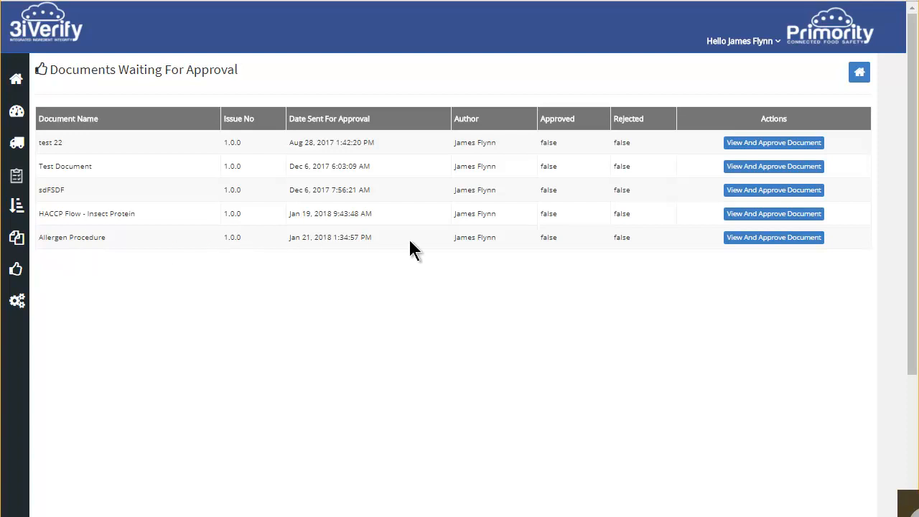
- Open the Allergen Procedure from the documents waiting for approval and review its comments, change requests and document control details
left_click(773, 239)
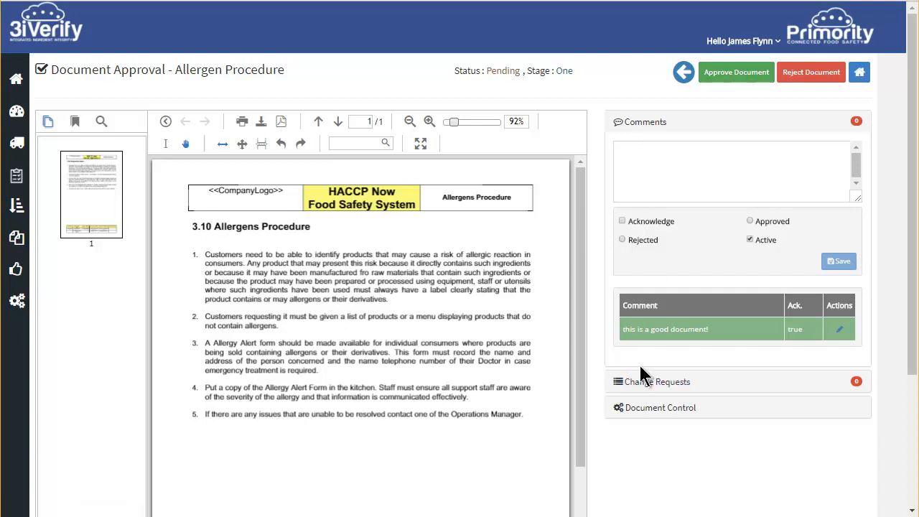
left_click(664, 388)
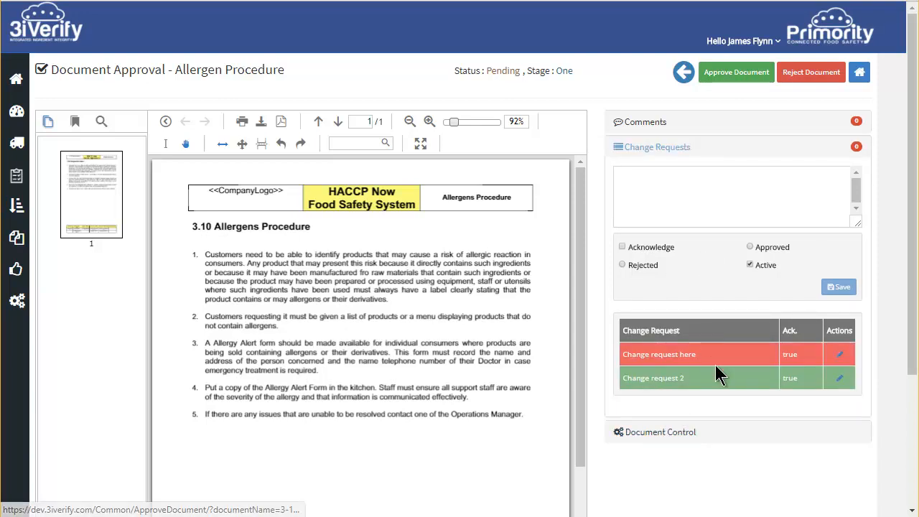
scroll(664, 409, "down", 1)
left_click(675, 423)
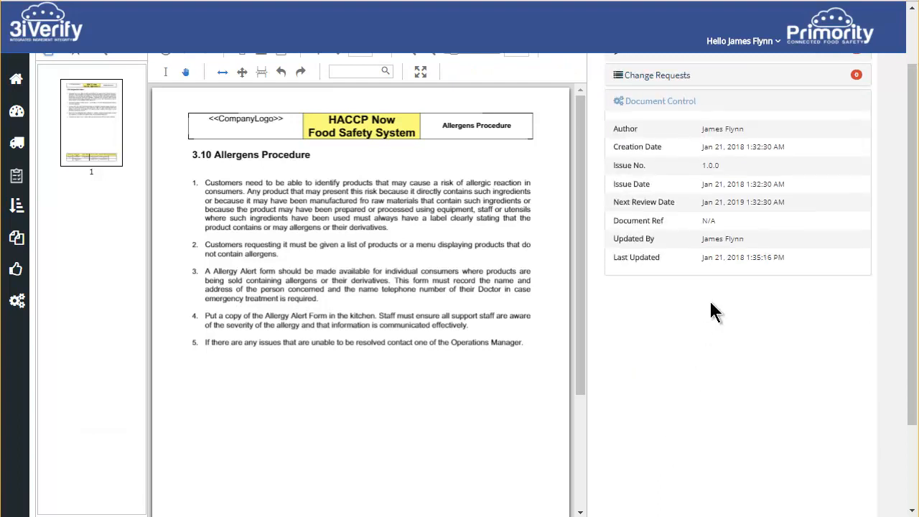
scroll(711, 310, "up", 1)
scroll(460, 215, "down", 1)
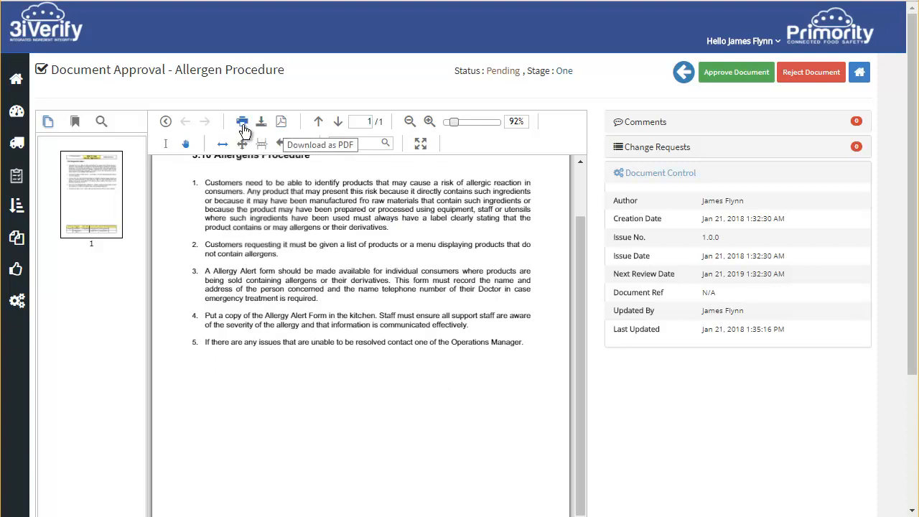
- Search the document text for "allergen" and view the match
left_click(342, 143)
type("allergen")
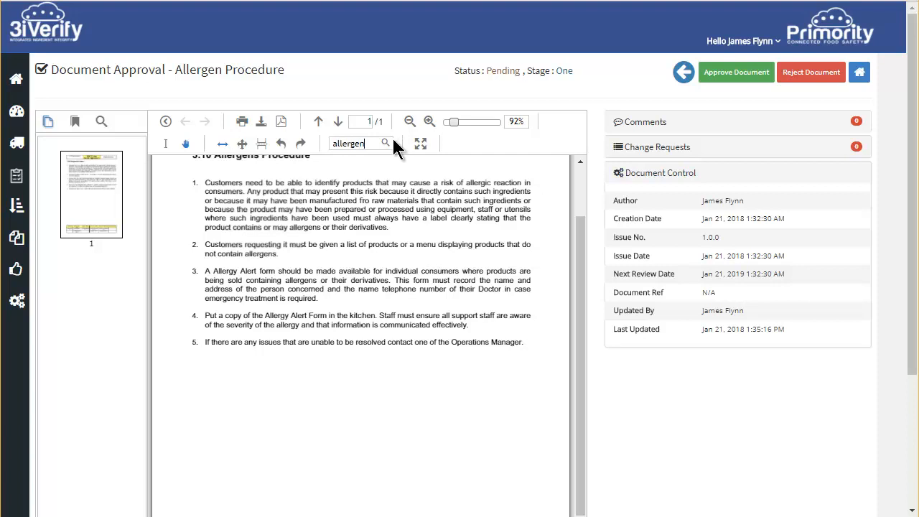
left_click(385, 144)
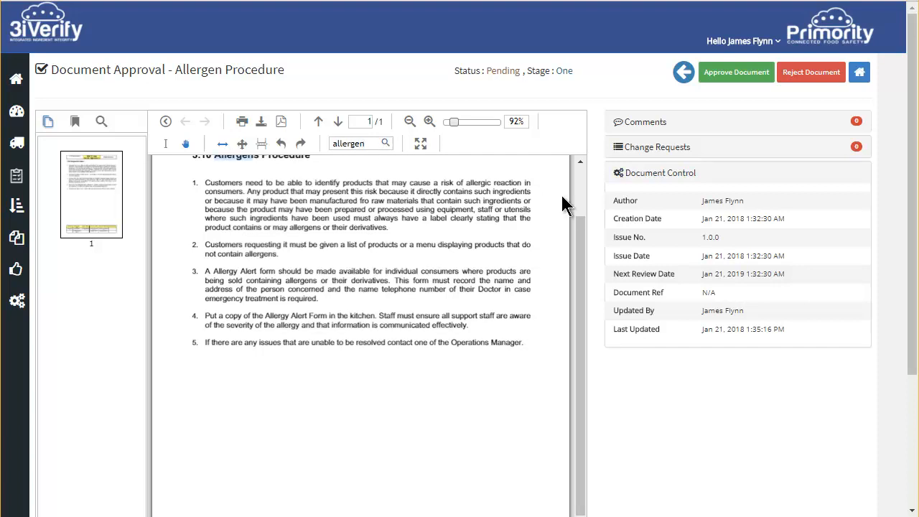
left_click_drag(574, 238, 574, 207)
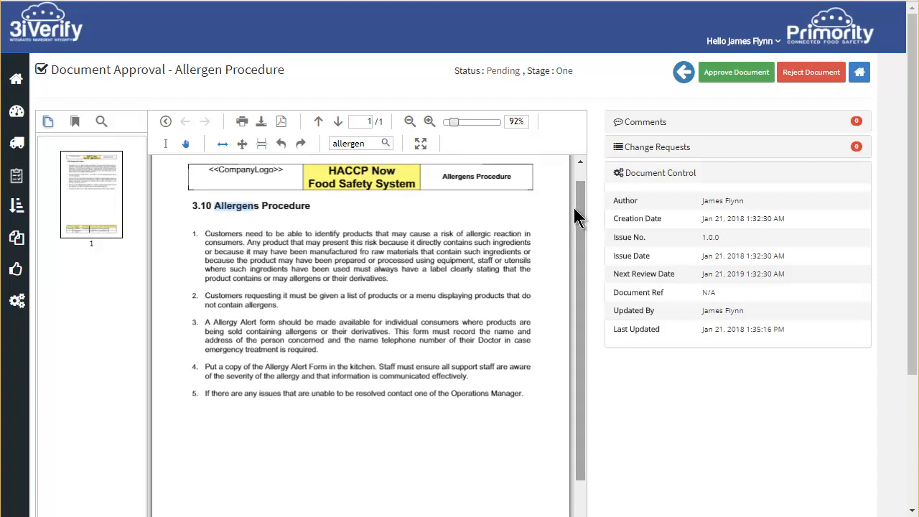
- Approve the Allergen Procedure document at stage one and confirm the approval
left_click(746, 74)
left_click(525, 68)
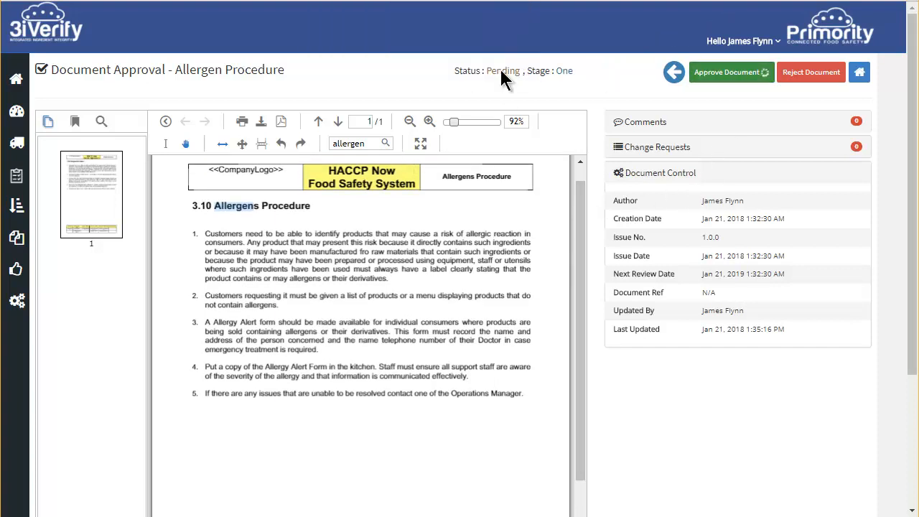
left_click(565, 69)
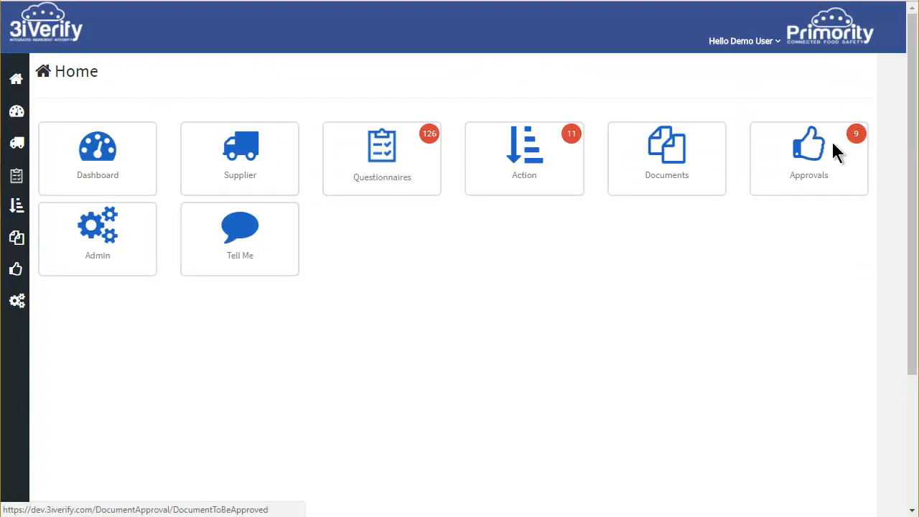
- As the final approver, open the Allergen Procedure waiting for approval and review its change requests, including the details of "Change request here"
mouse_move(860, 139)
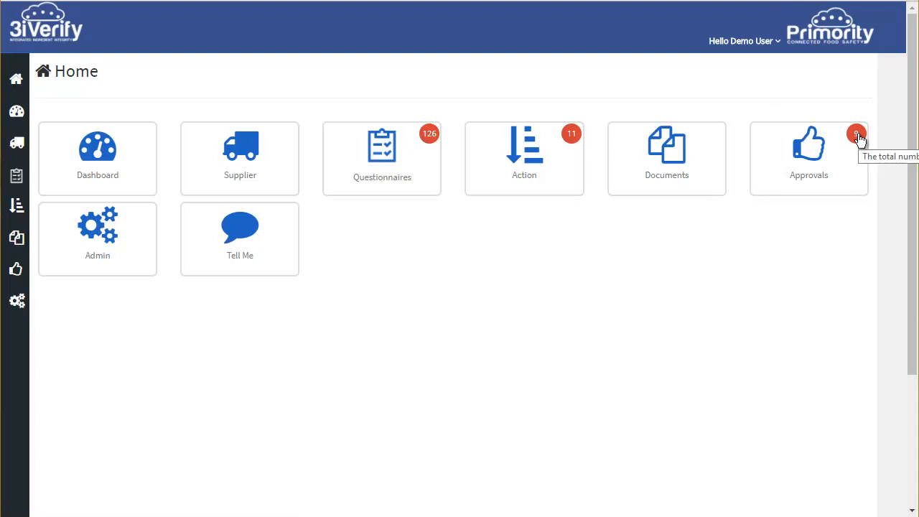
left_click(815, 158)
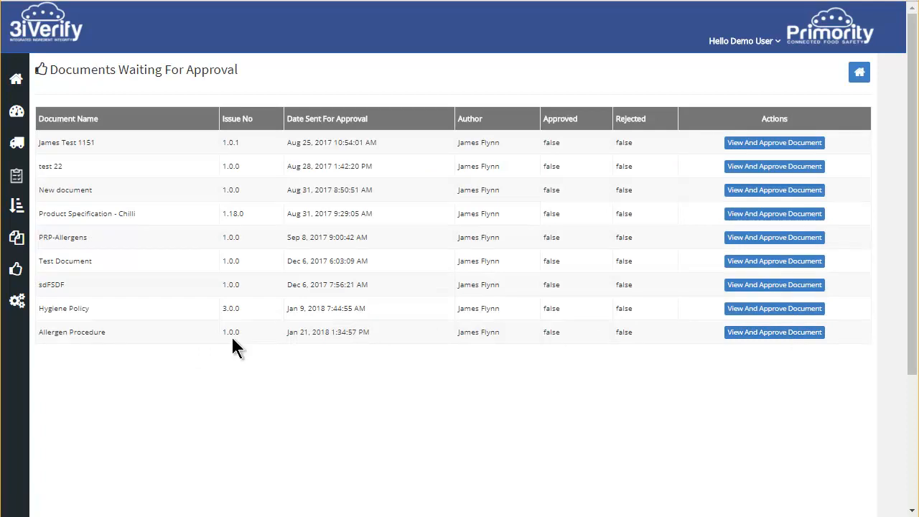
left_click(771, 332)
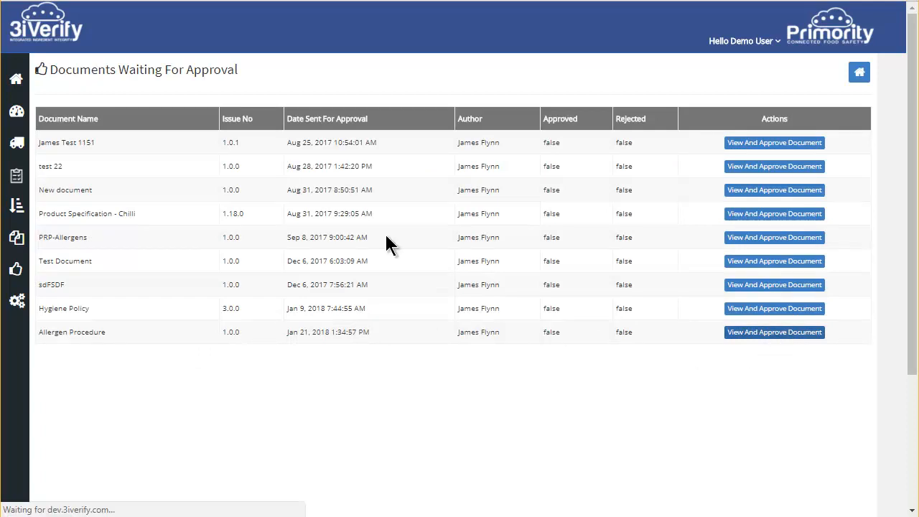
scroll(433, 228, "down", 1)
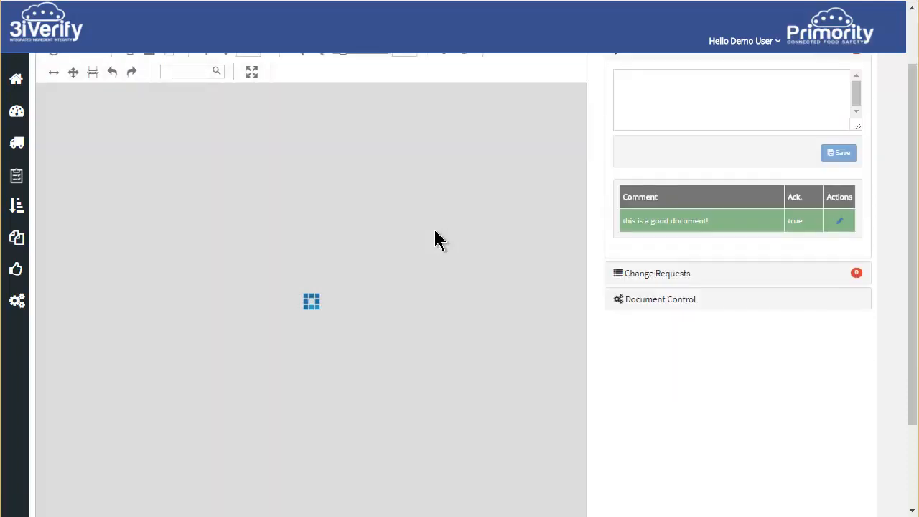
scroll(707, 220, "up", 1)
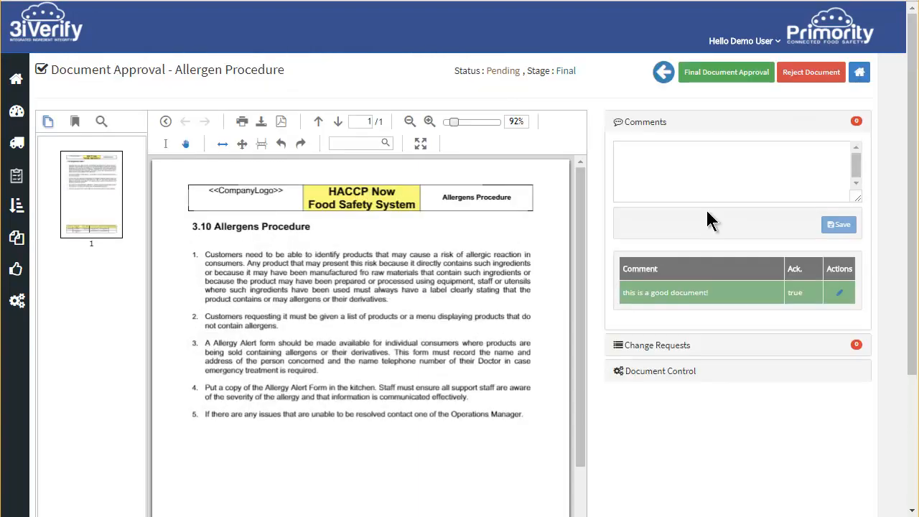
left_click(651, 347)
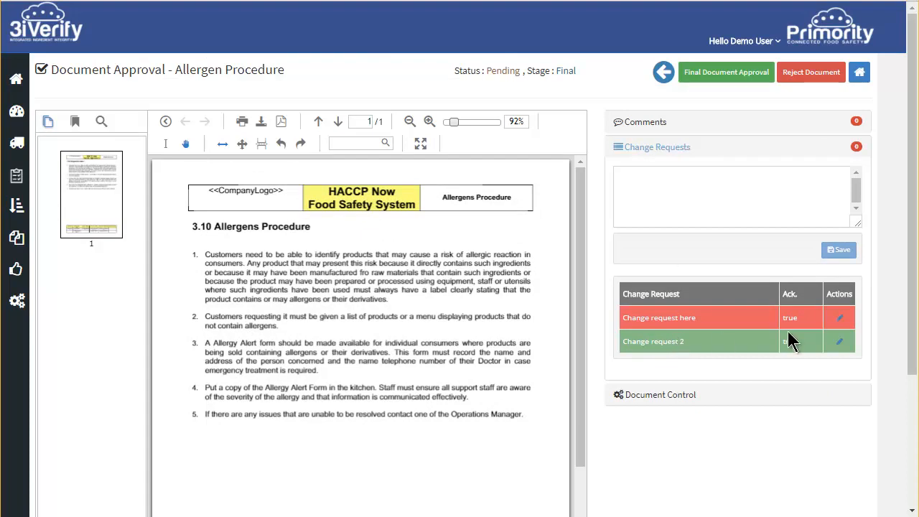
left_click(839, 318)
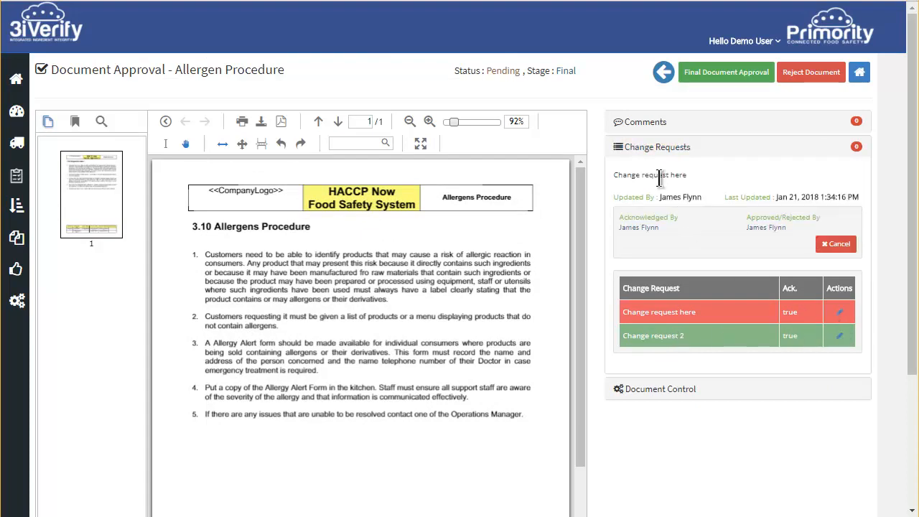
scroll(659, 123, "down", 1)
scroll(660, 118, "up", 1)
- Give the document final approval with no change to its version number, and confirm
left_click(718, 77)
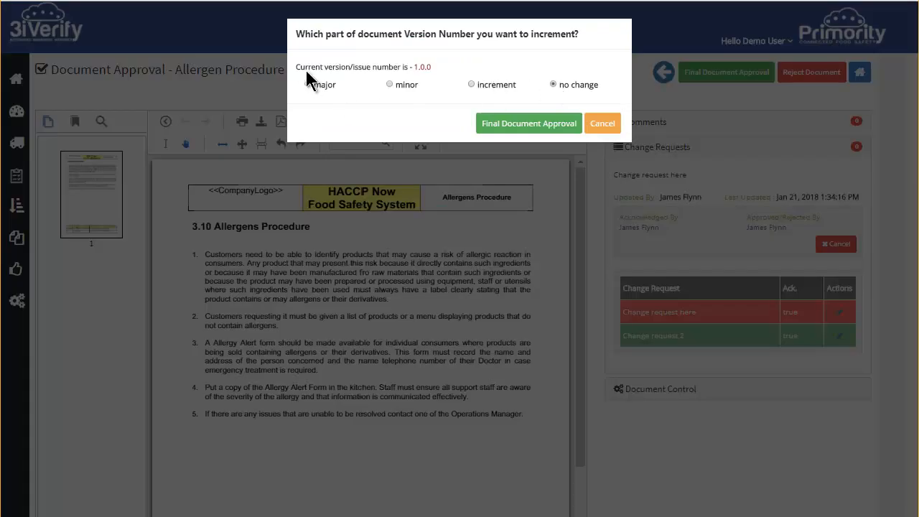
left_click(529, 128)
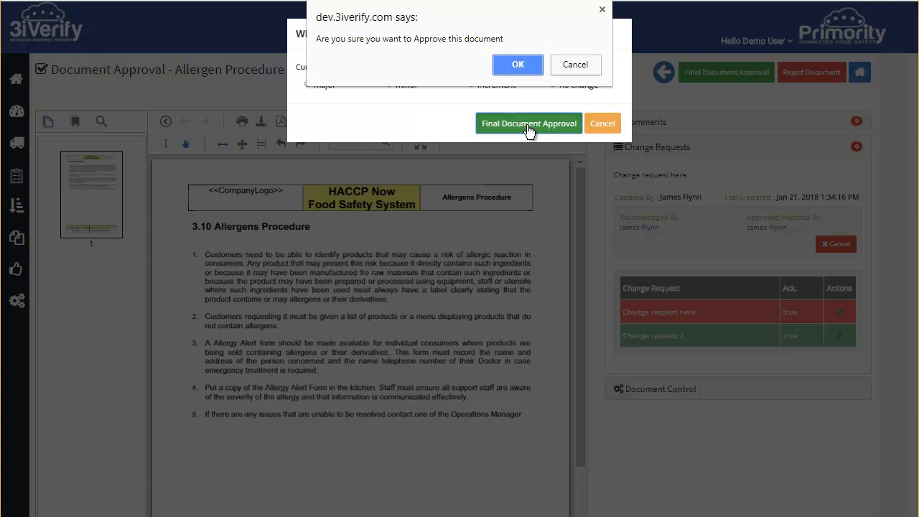
left_click(510, 64)
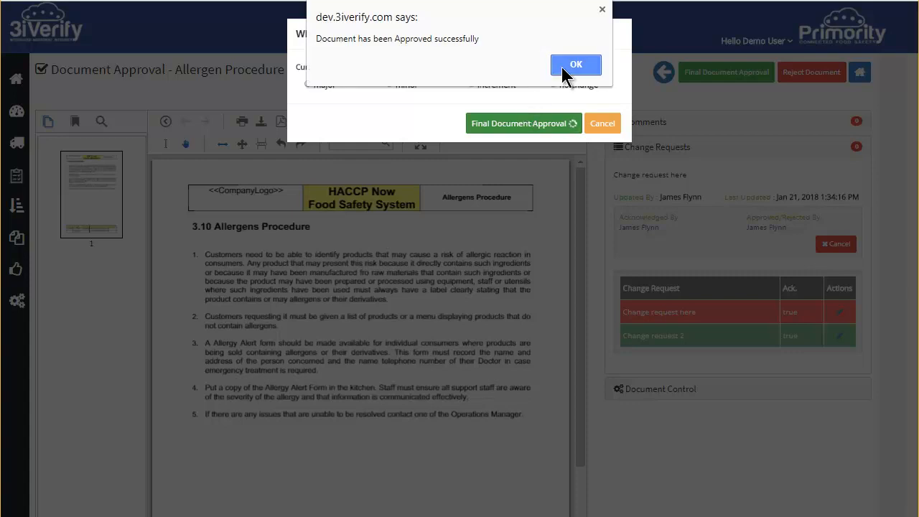
left_click(564, 66)
- Log out of the final approver's account and sign back in as the document's author
left_click(744, 44)
left_click(714, 70)
left_click(453, 175)
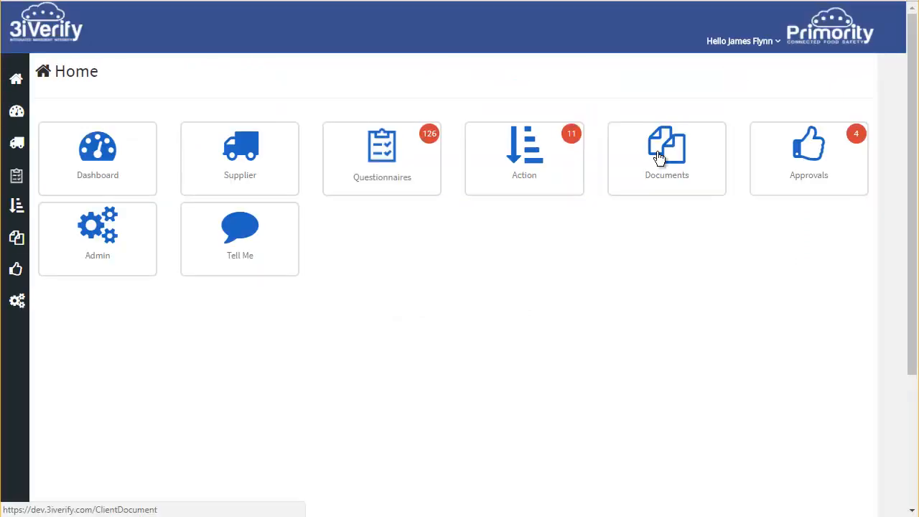
- Open the approved Allergen Procedure from the documents list for editing
scroll(659, 155, "down", 1)
left_click(658, 151)
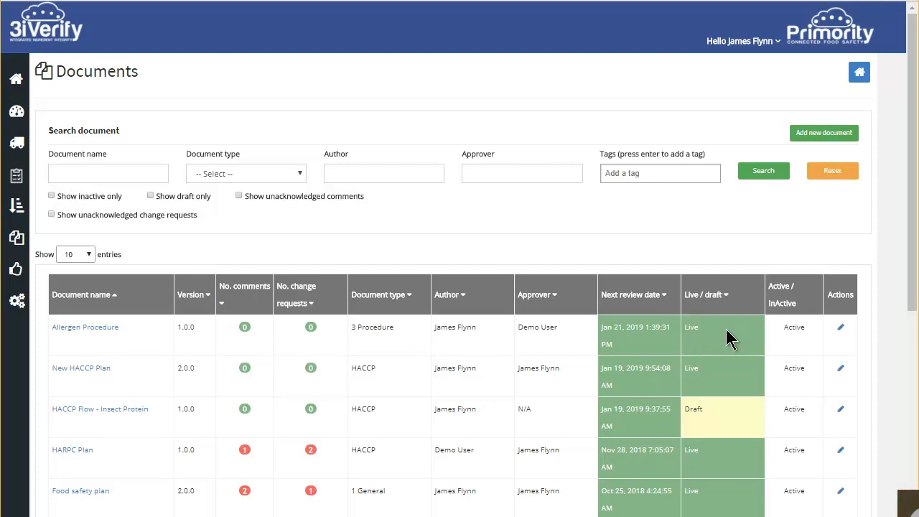
left_click(841, 330)
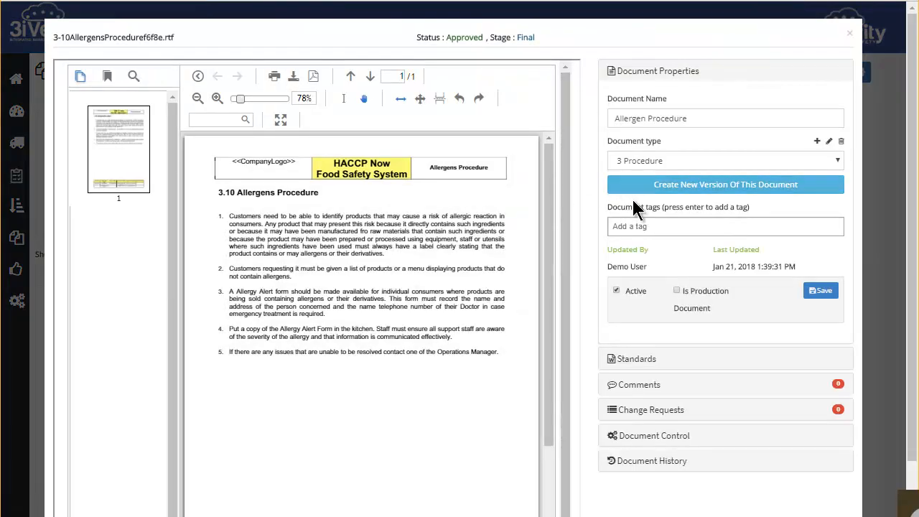
scroll(587, 207, "down", 1)
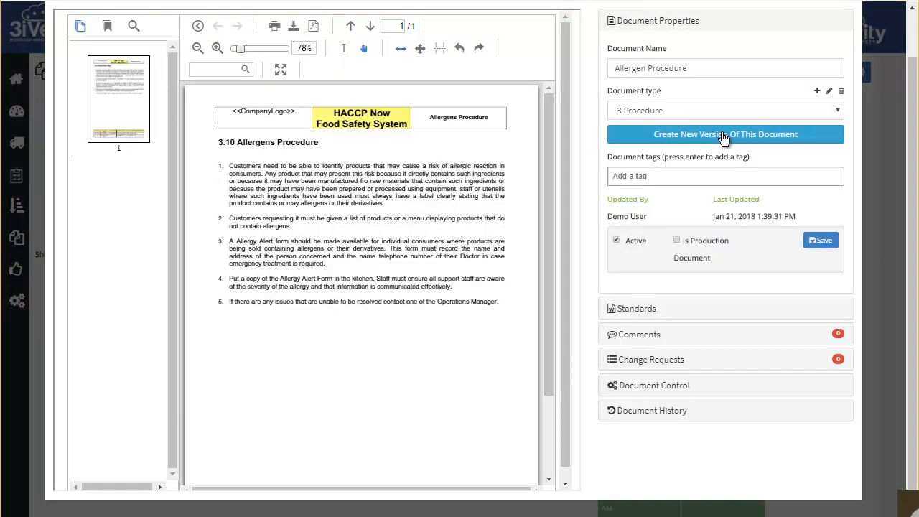
- Create a new draft version of the document from 3-10 Allergens Procedure.rtf with issue number 2.0.0, and confirm
left_click(752, 136)
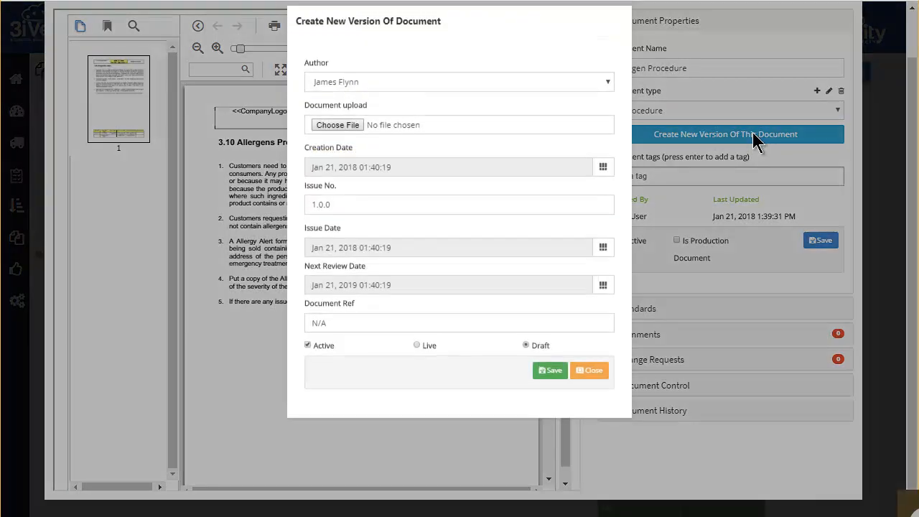
left_click(338, 137)
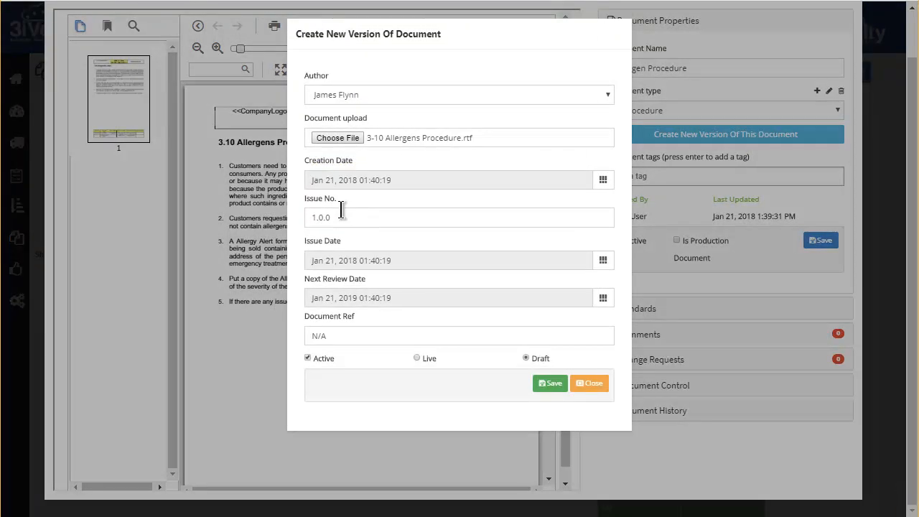
left_click(347, 215)
key("ctrl+a")
type("2.0.0")
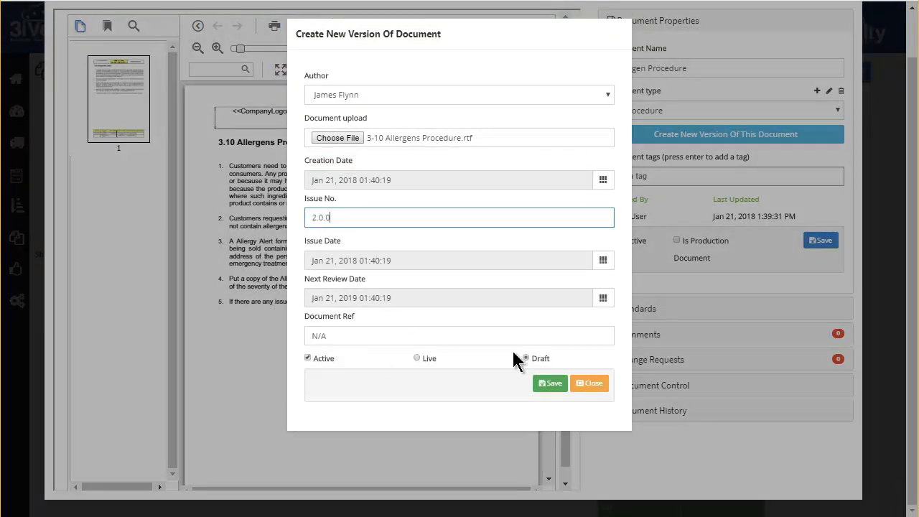
left_click(550, 384)
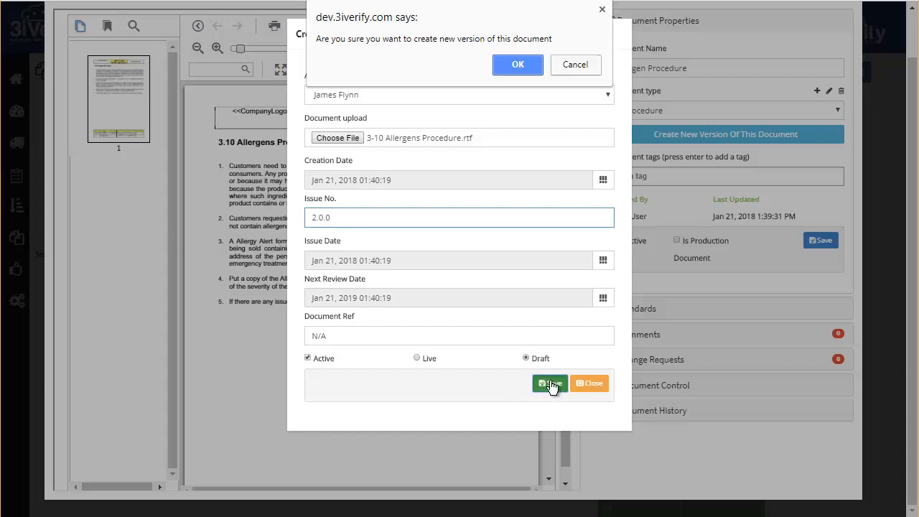
left_click(517, 66)
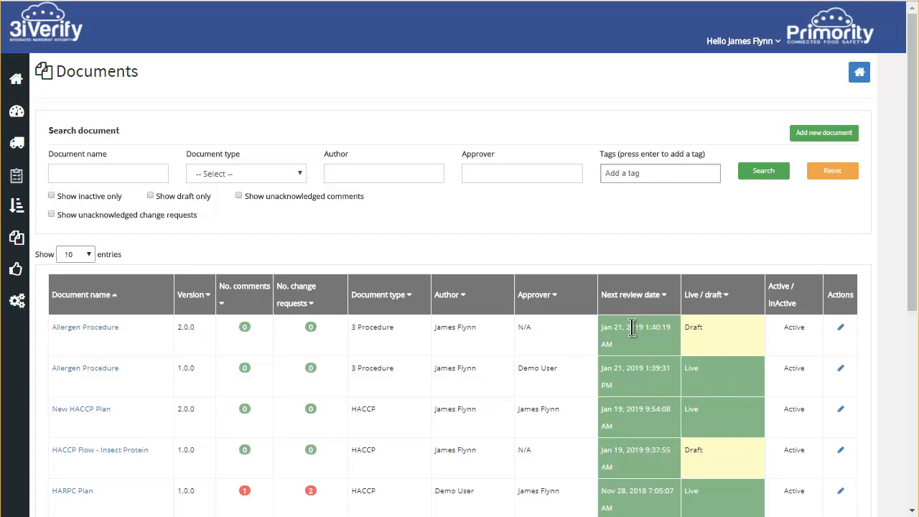
- Send the draft Allergen Procedure, issue 2.0.0, for approval from its document control details, and close the document
left_click(841, 327)
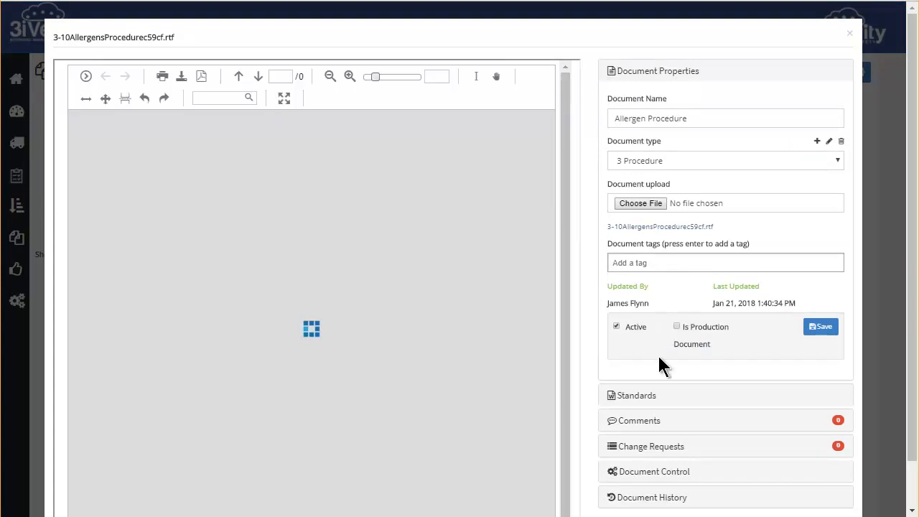
scroll(665, 384, "down", 1)
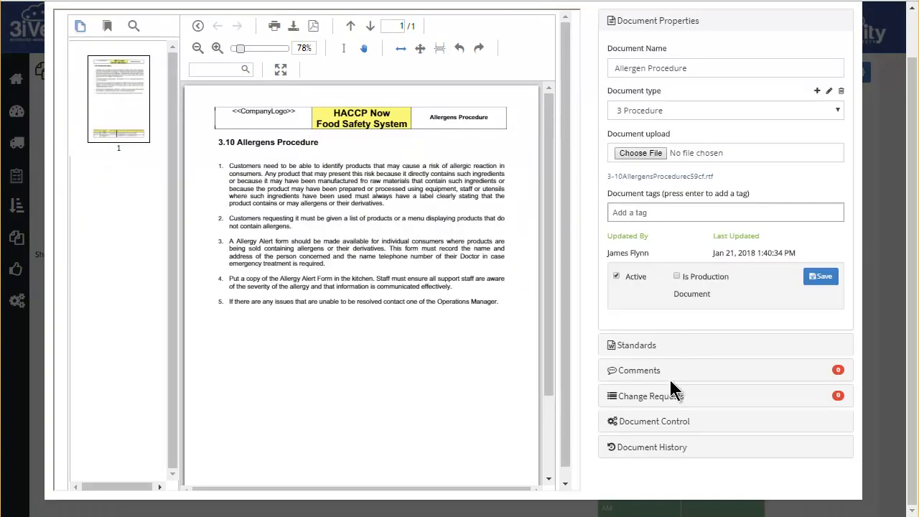
left_click(667, 422)
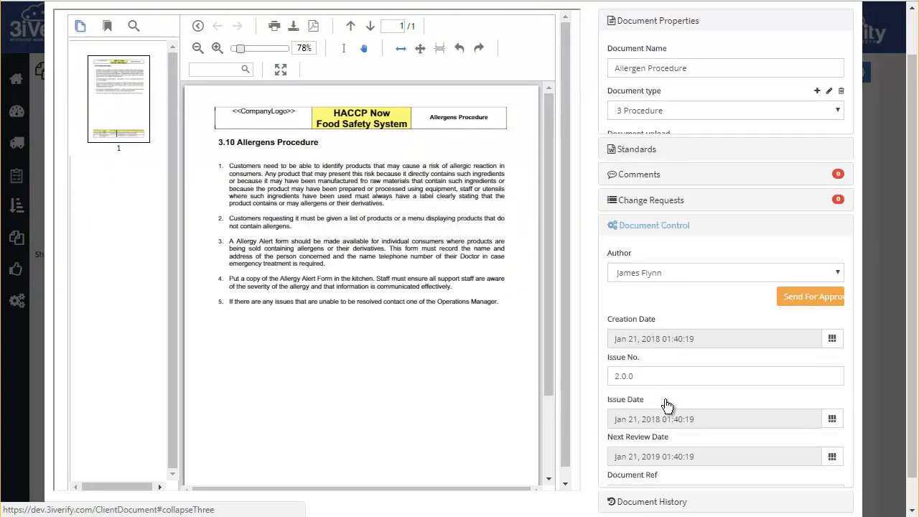
left_click(804, 194)
left_click(377, 87)
left_click(364, 156)
left_click(580, 251)
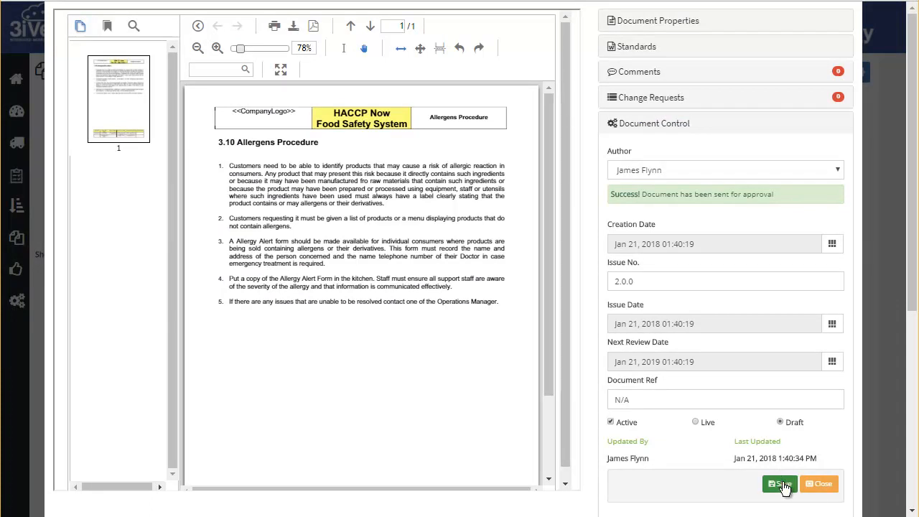
left_click(818, 484)
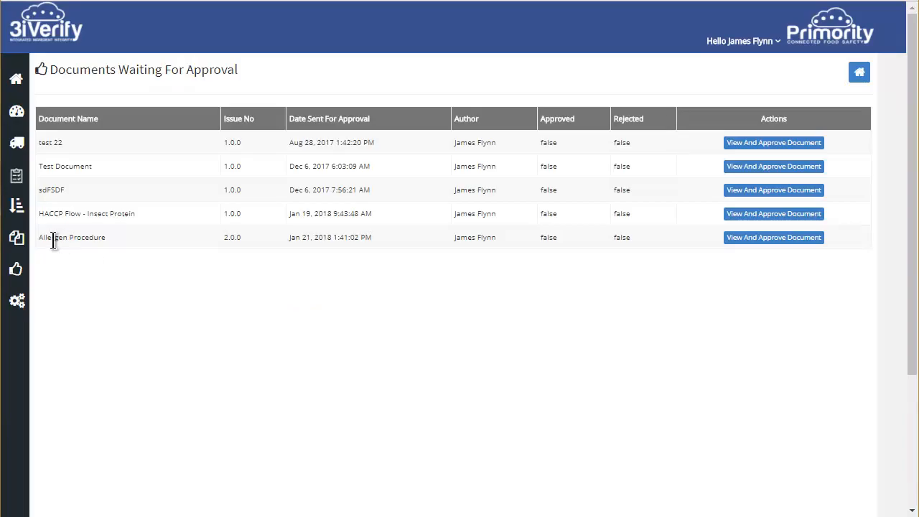
- Open Allergen Procedure 2.0.0 from the documents waiting for approval, give it stage one approval, and confirm
left_click(813, 243)
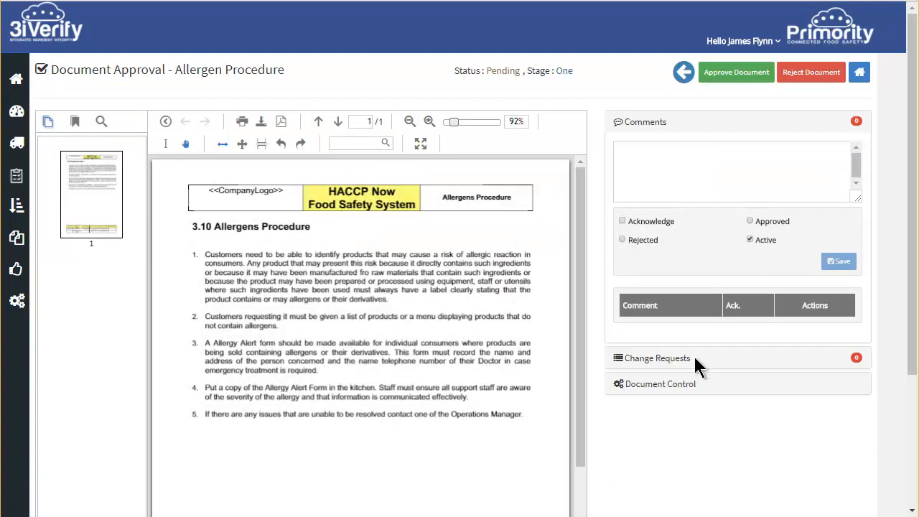
left_click(736, 72)
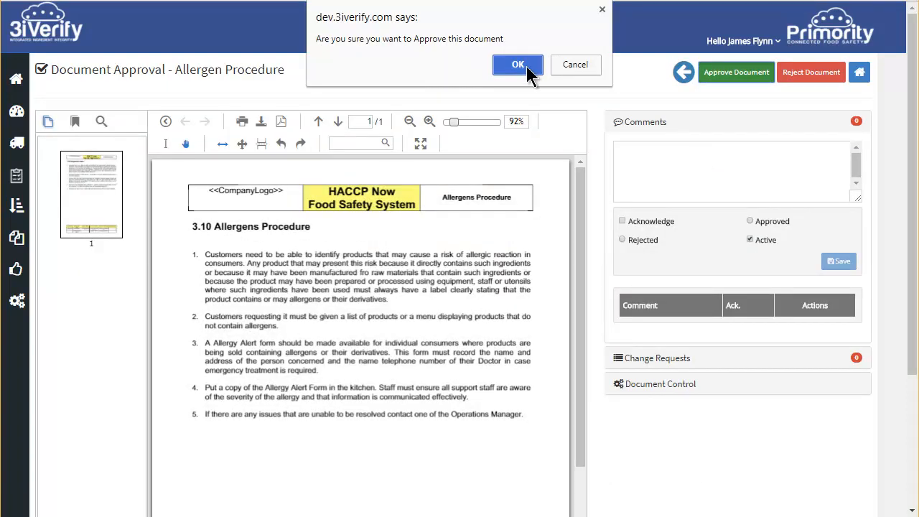
left_click(522, 65)
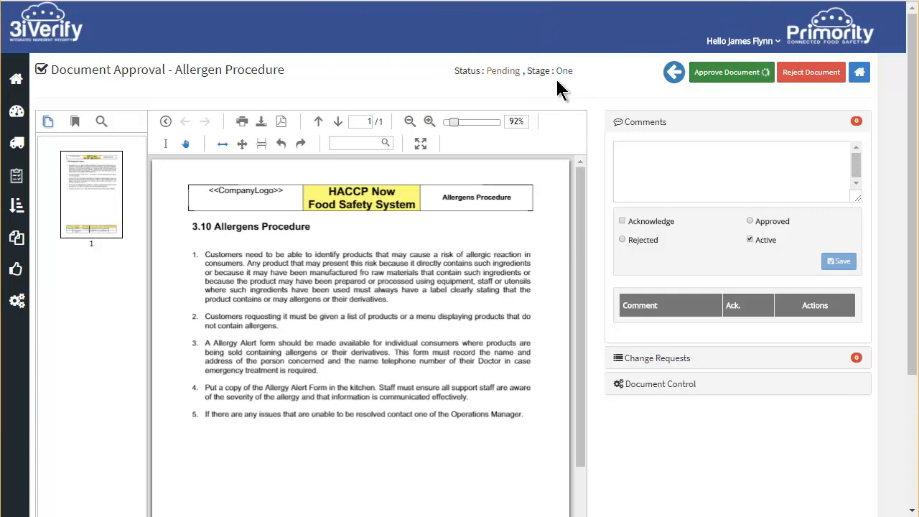
left_click(580, 66)
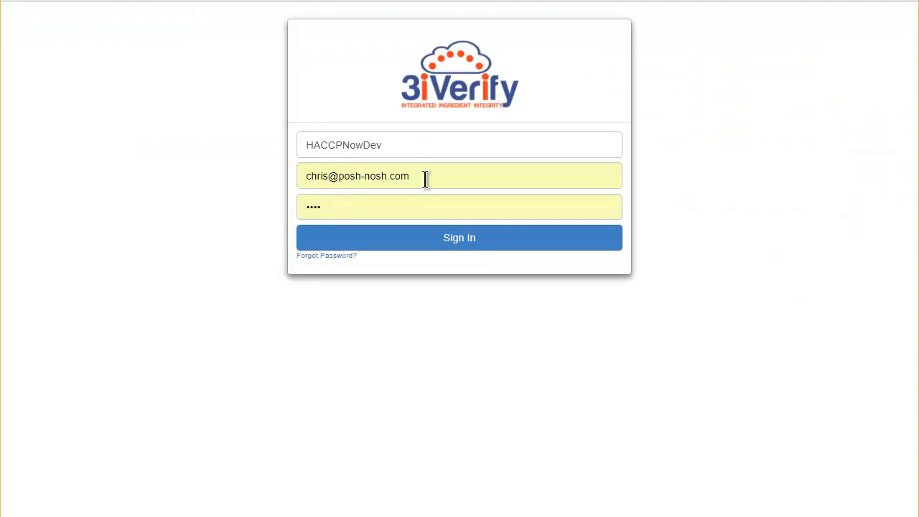
- Sign in as the final approver and open Allergen Procedure 2.0.0 from the documents waiting for approval
triple_click(464, 175)
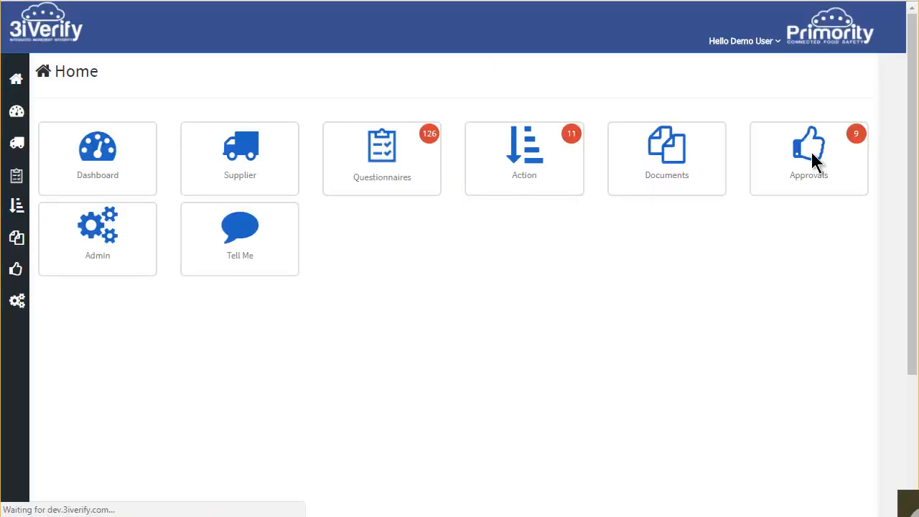
left_click(812, 154)
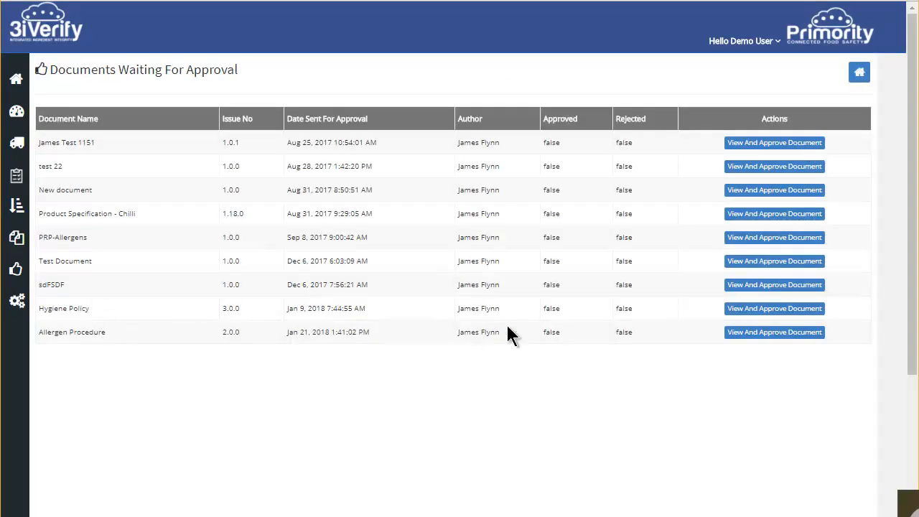
left_click(763, 343)
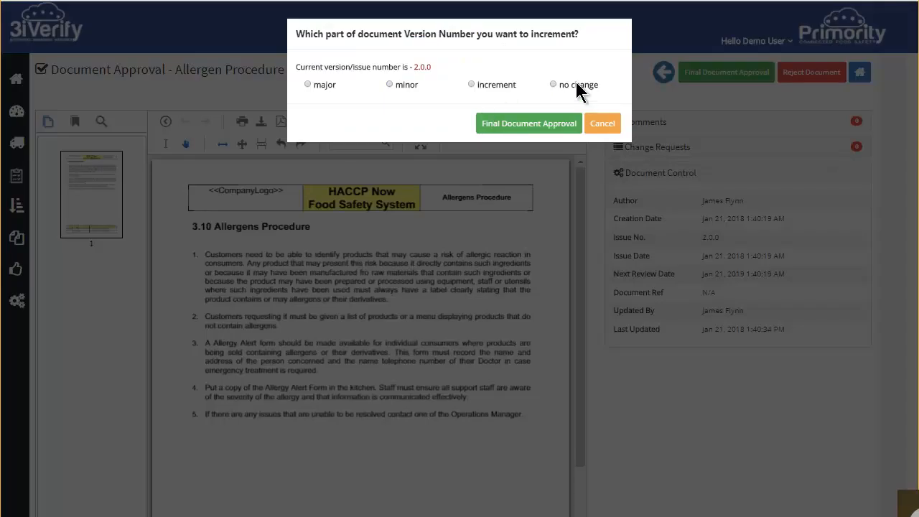
- Give Allergen Procedure 2.0.0 final approval with no change to its version number, and confirm
left_click(567, 86)
left_click(542, 125)
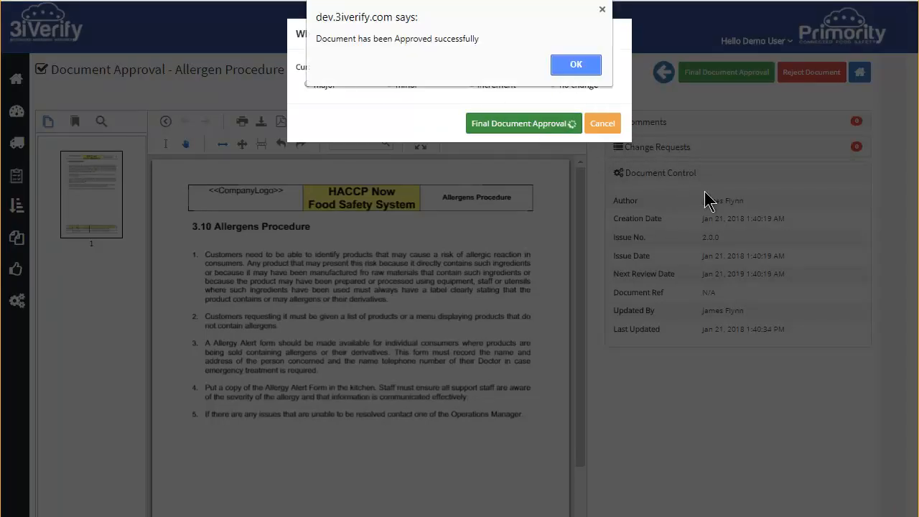
left_click(585, 63)
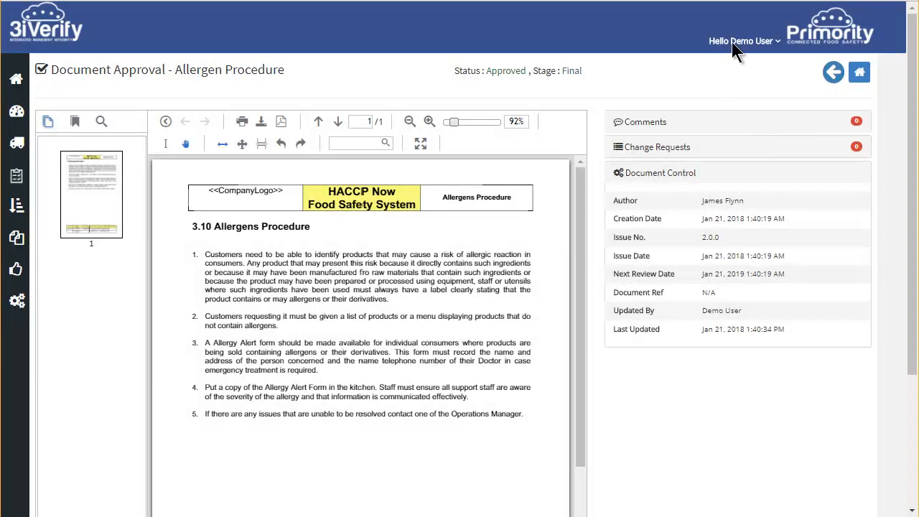
- Log out of the final approver's account and sign in again with the document author's account
left_click(740, 41)
left_click(750, 71)
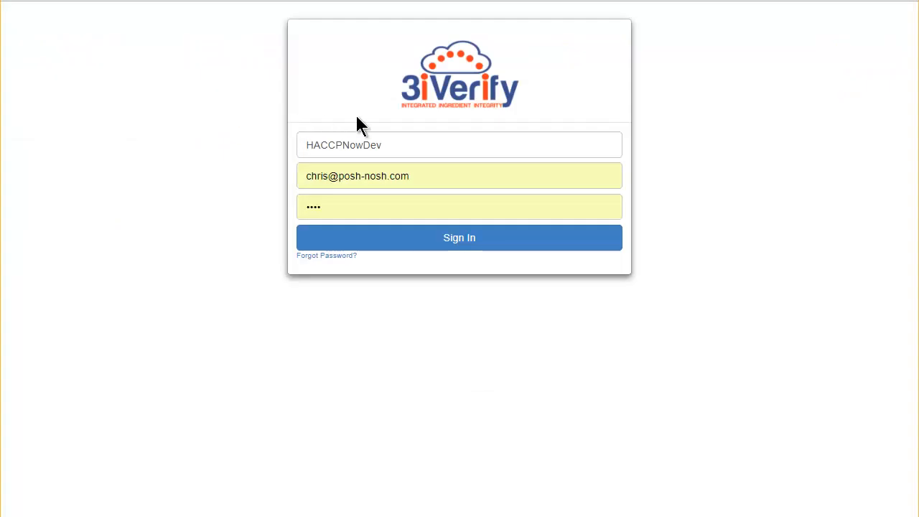
left_click_drag(414, 174, 300, 177)
type("j")
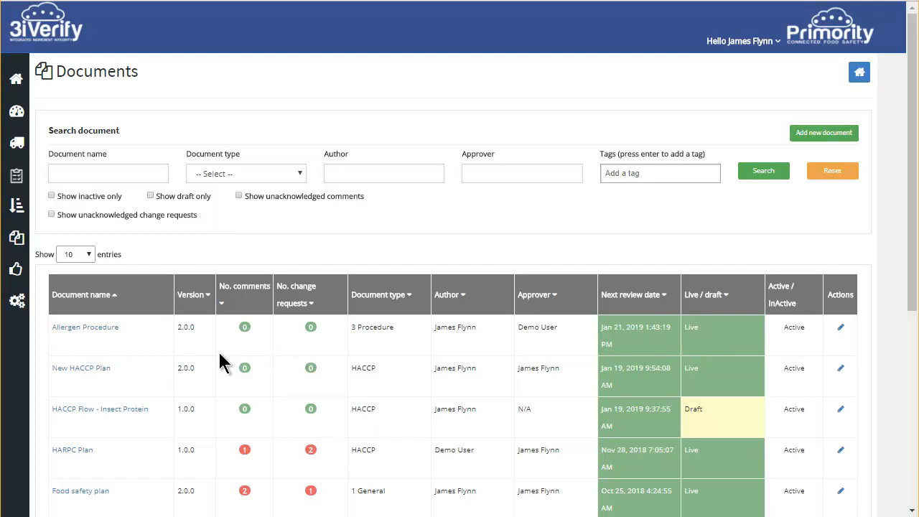
- Open the live Allergen Procedure 2.0.0 and view its earlier issue 1.0.0 from the document history
left_click(254, 336)
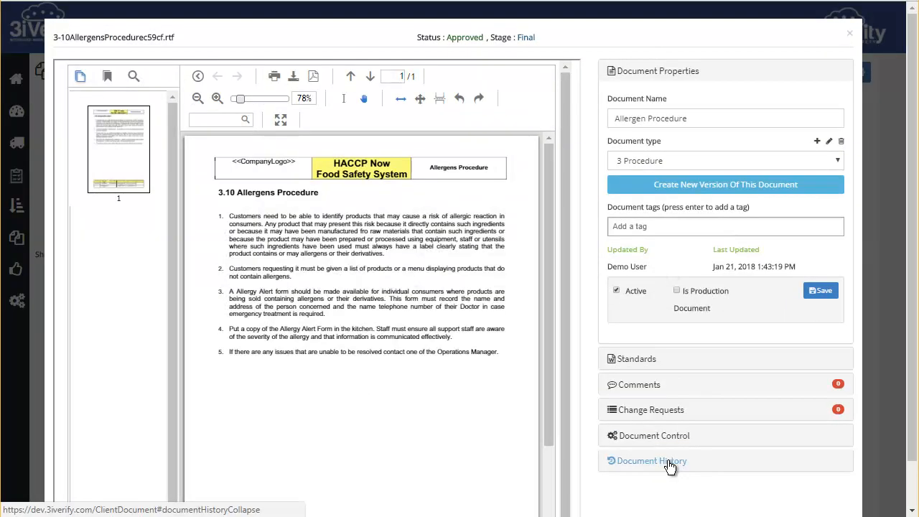
left_click(670, 464)
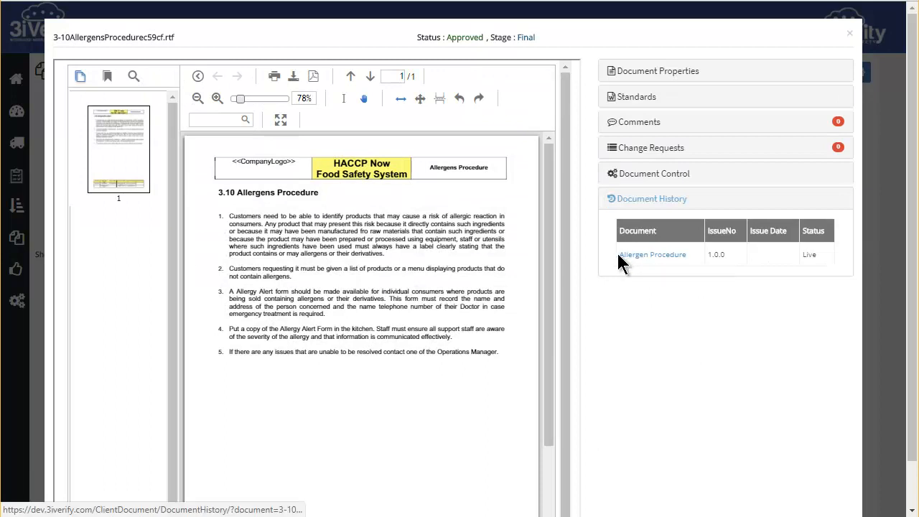
left_click(658, 257)
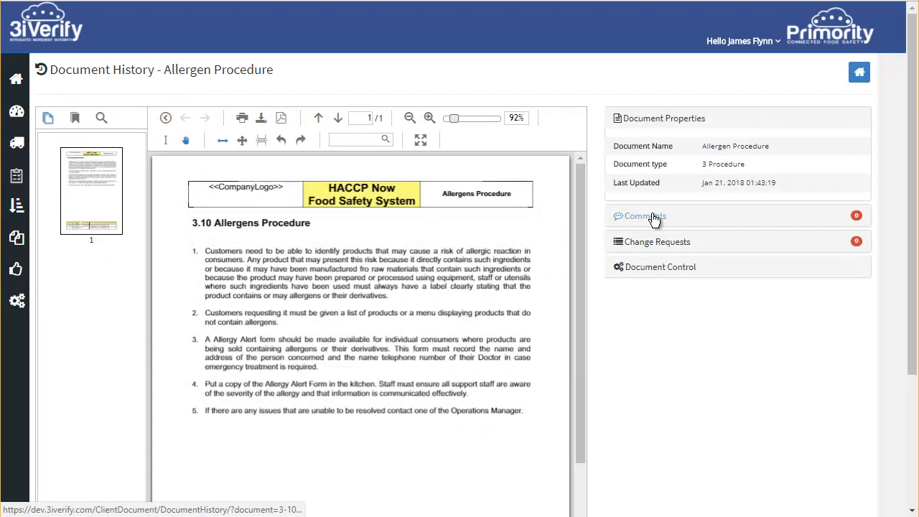
- Examine the comments, change requests and document control details of the archived issue 1.0.0, and return to the home page
left_click(655, 217)
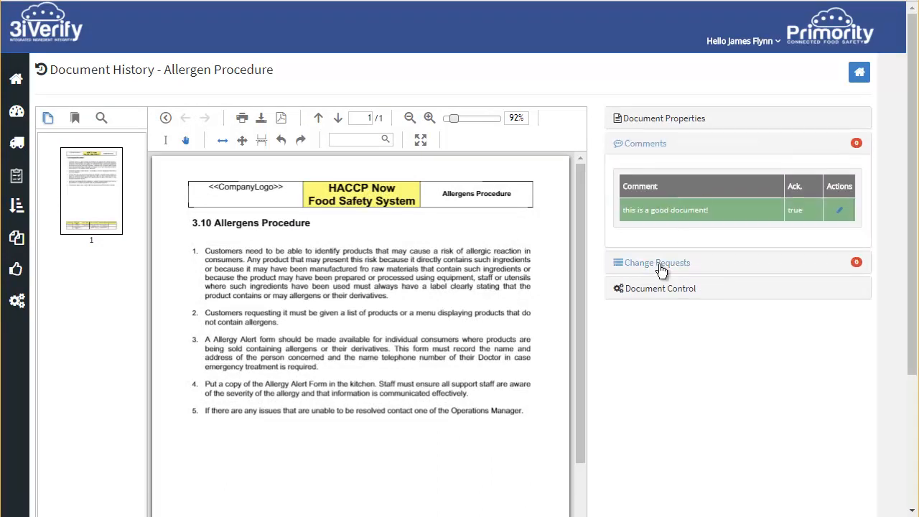
left_click(660, 263)
left_click(661, 316)
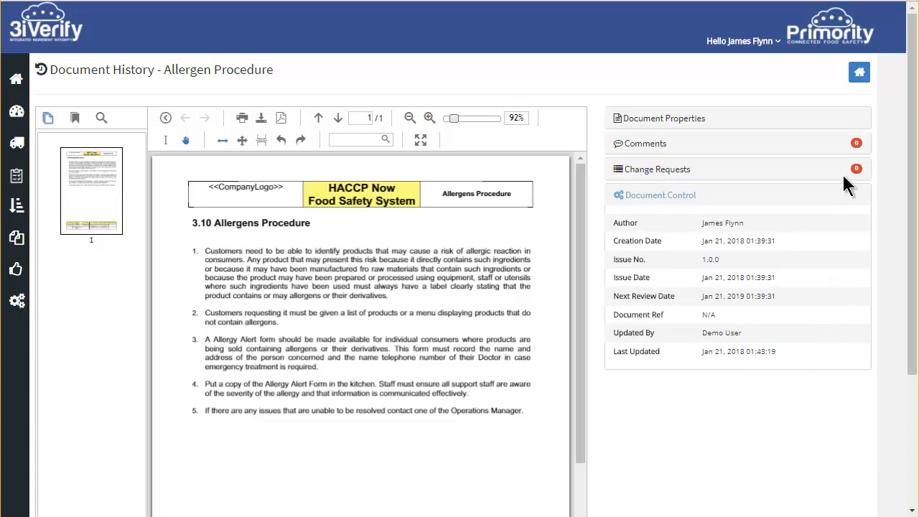
left_click(859, 72)
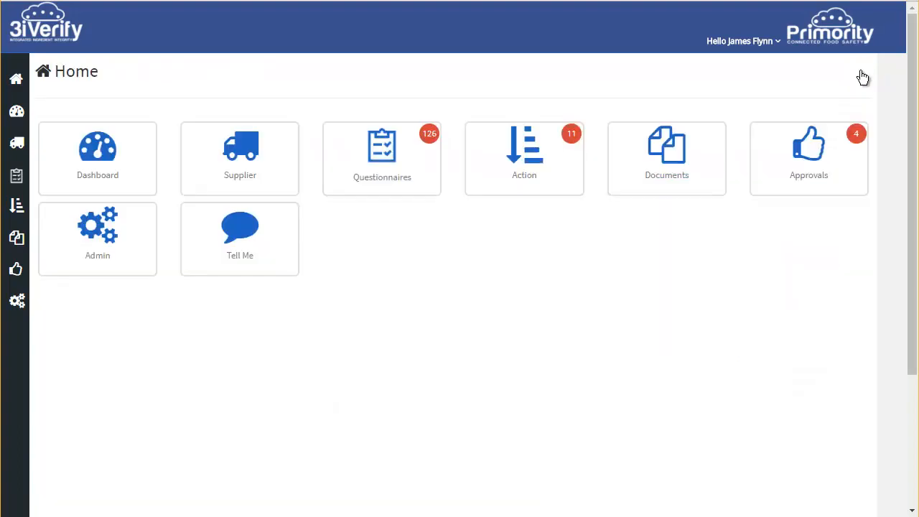